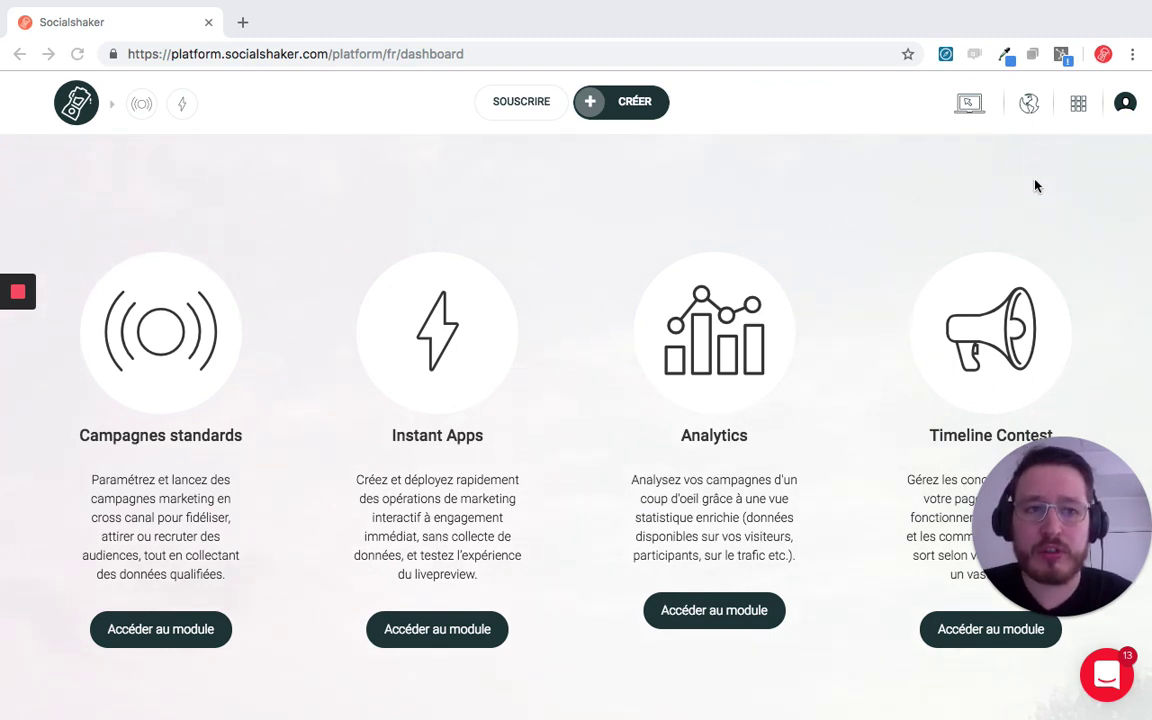
# Open the social accounts page (Mes comptes sociaux) of the account settings
pyautogui.click(1124, 104)
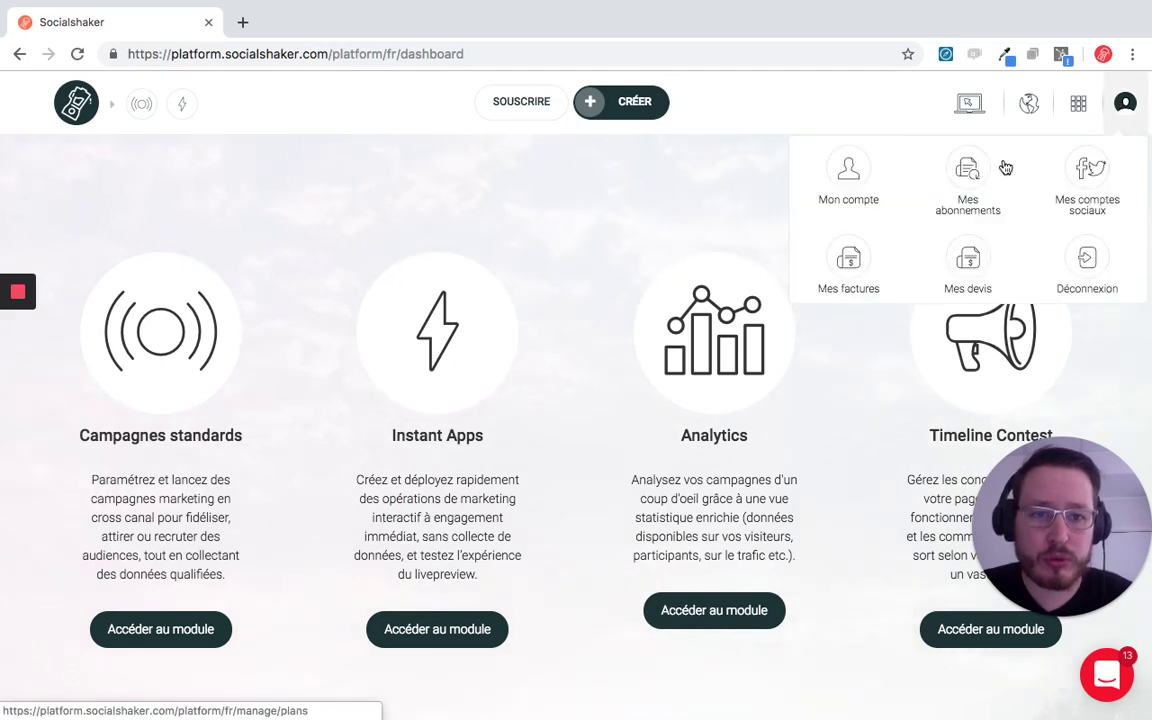
pyautogui.click(1100, 166)
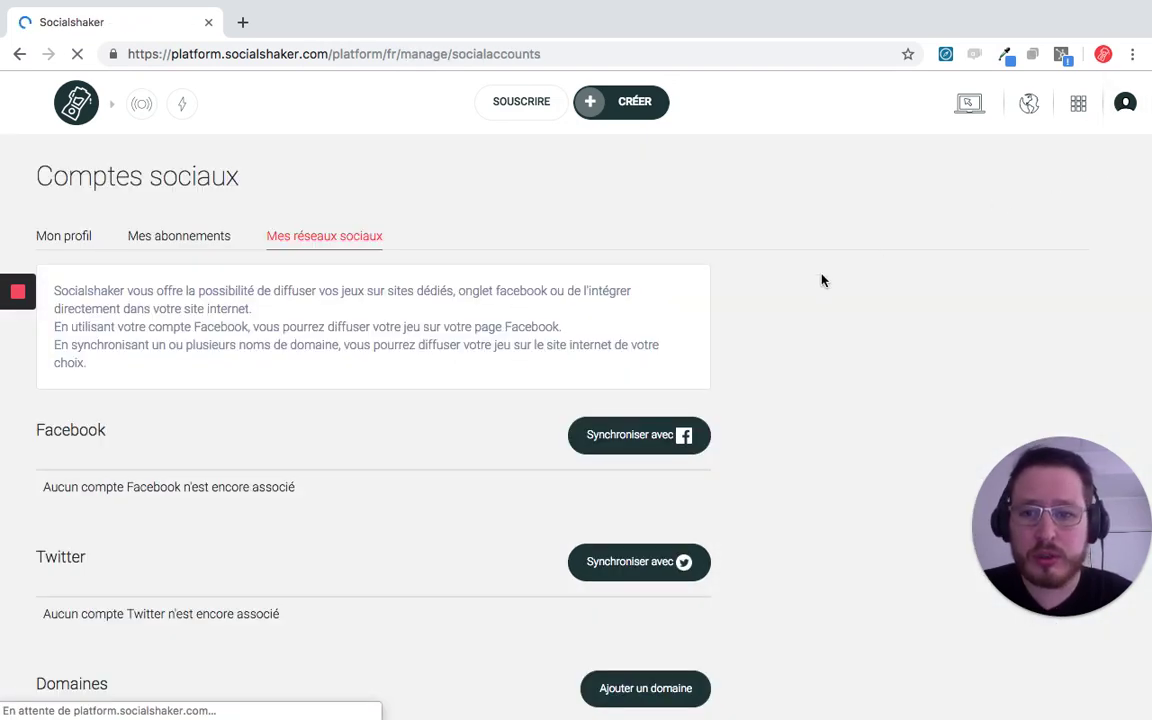
pyautogui.scroll(-1, 822, 281)
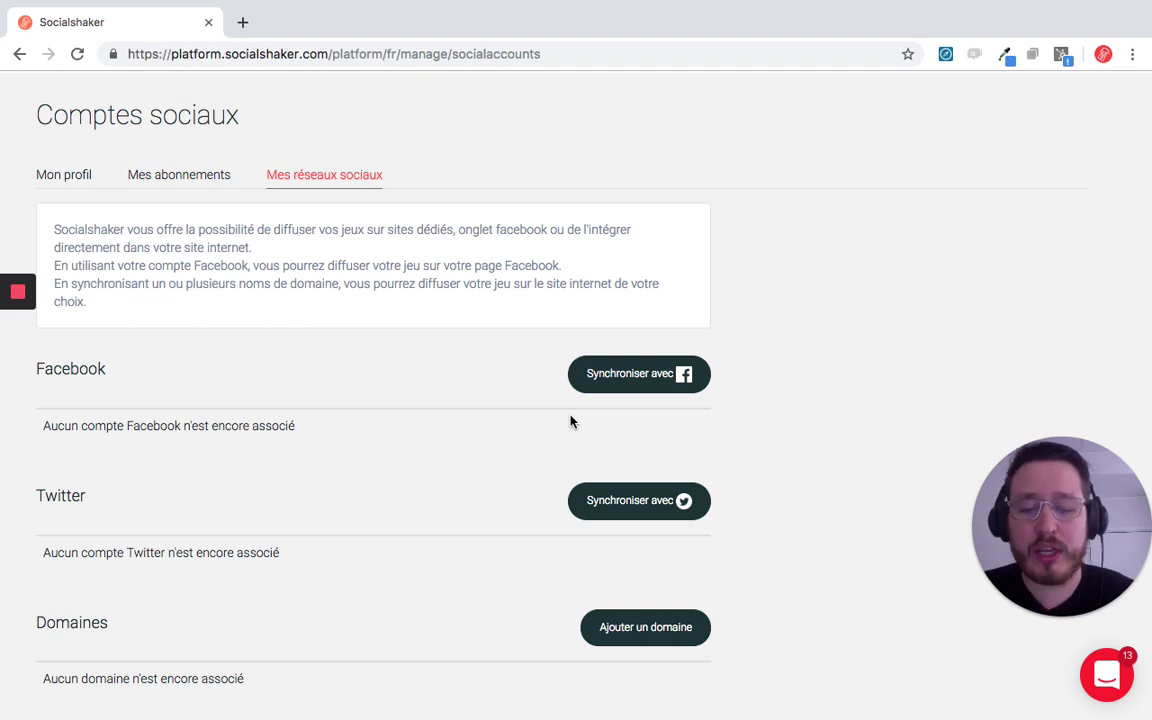
# Synchronise the Facebook account with the platform, authorising the SocialShaker page along with the e-mail and page management permissions
pyautogui.click(631, 372)
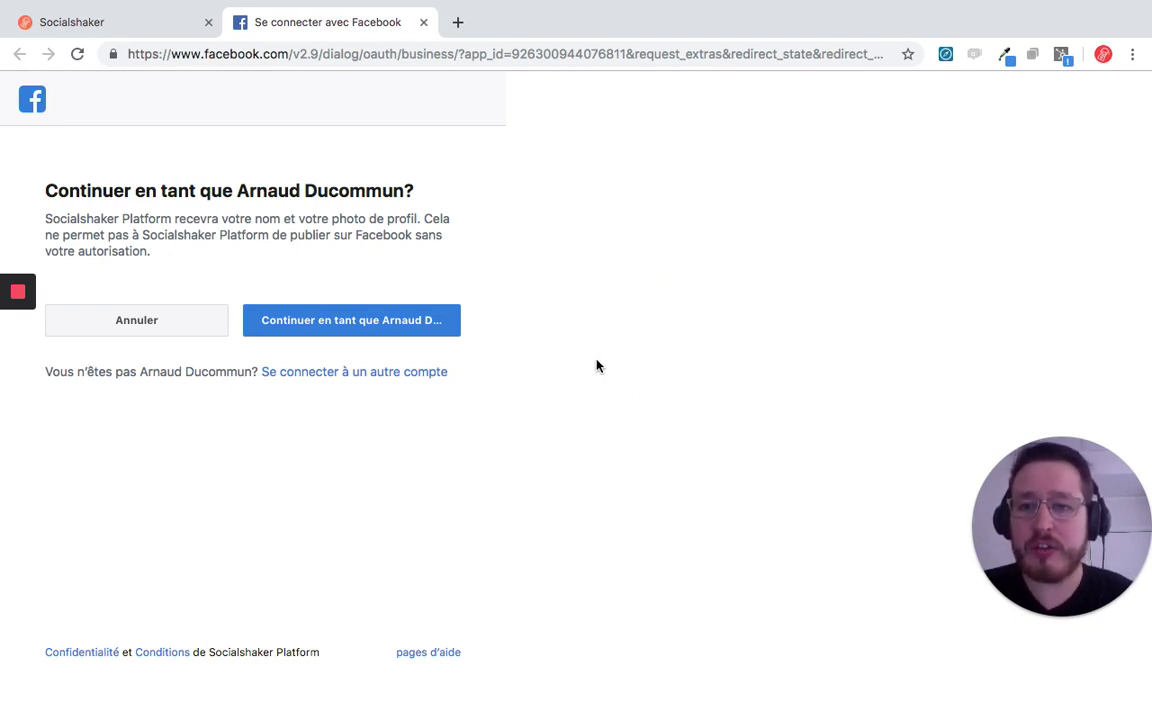
pyautogui.click(352, 319)
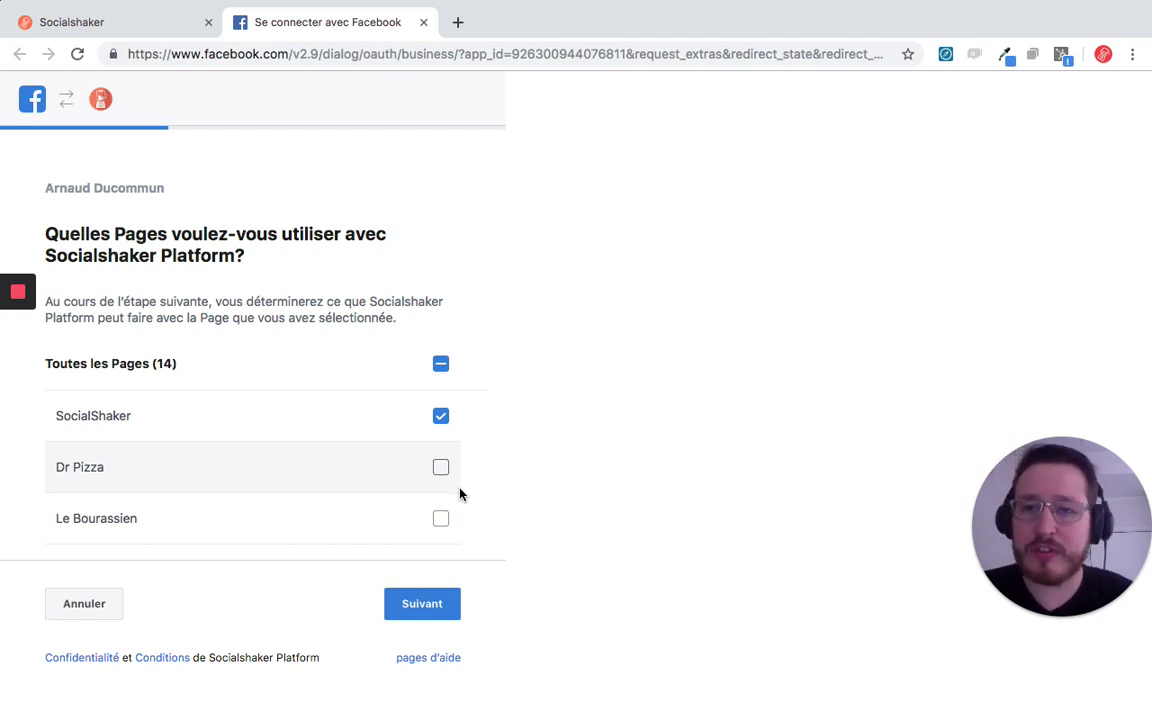
pyautogui.click(419, 614)
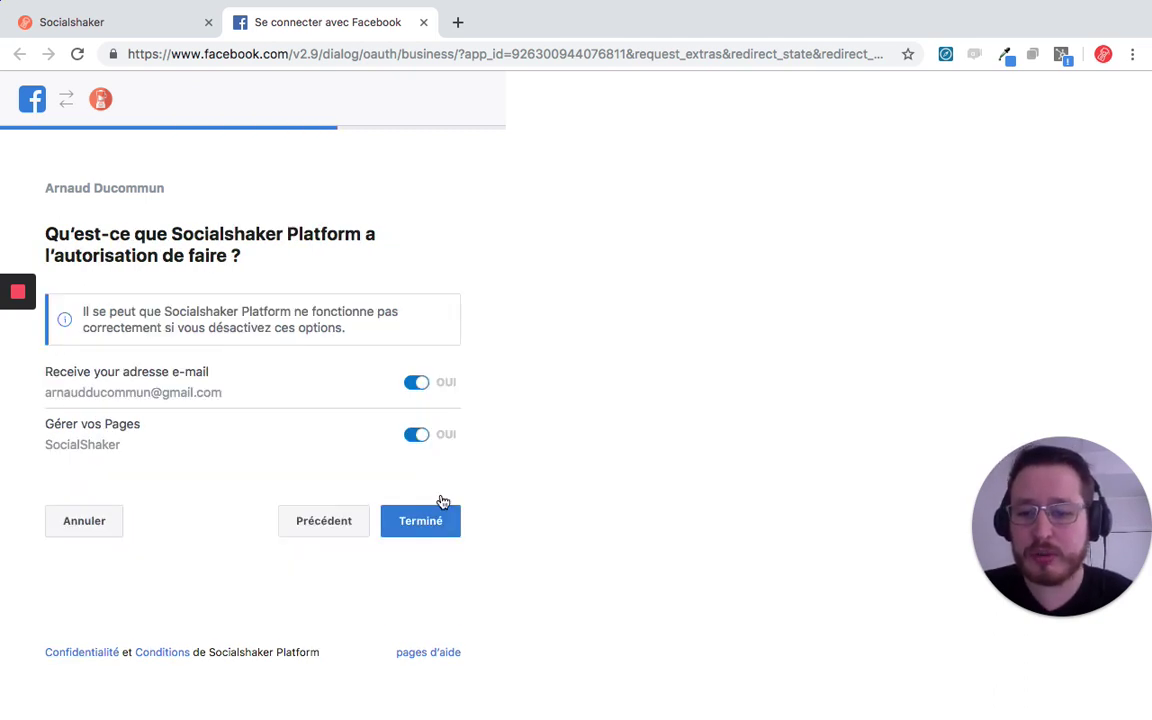
pyautogui.click(434, 525)
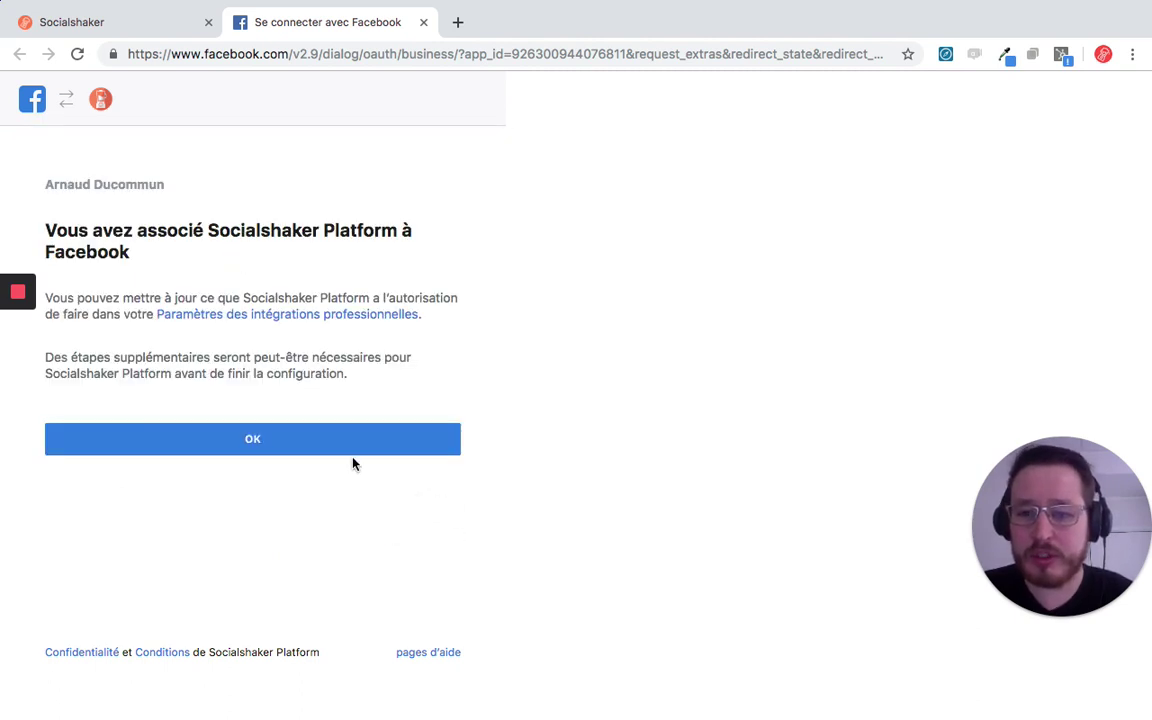
pyautogui.click(352, 450)
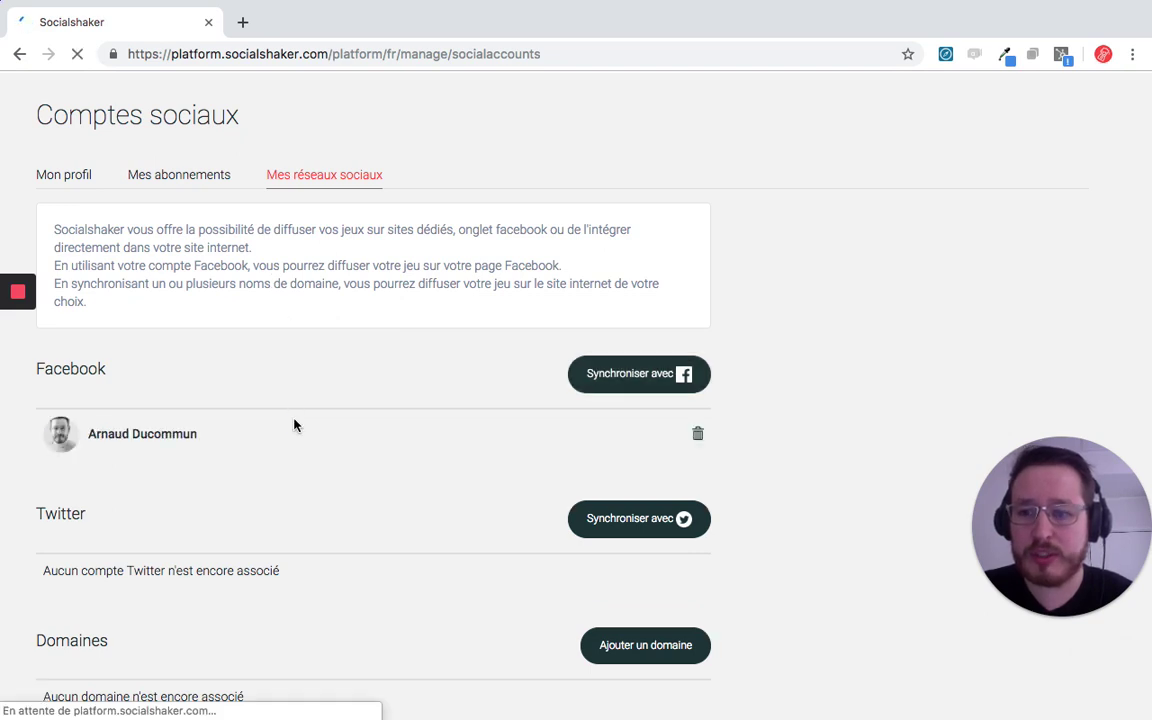
pyautogui.scroll(-3, 294, 425)
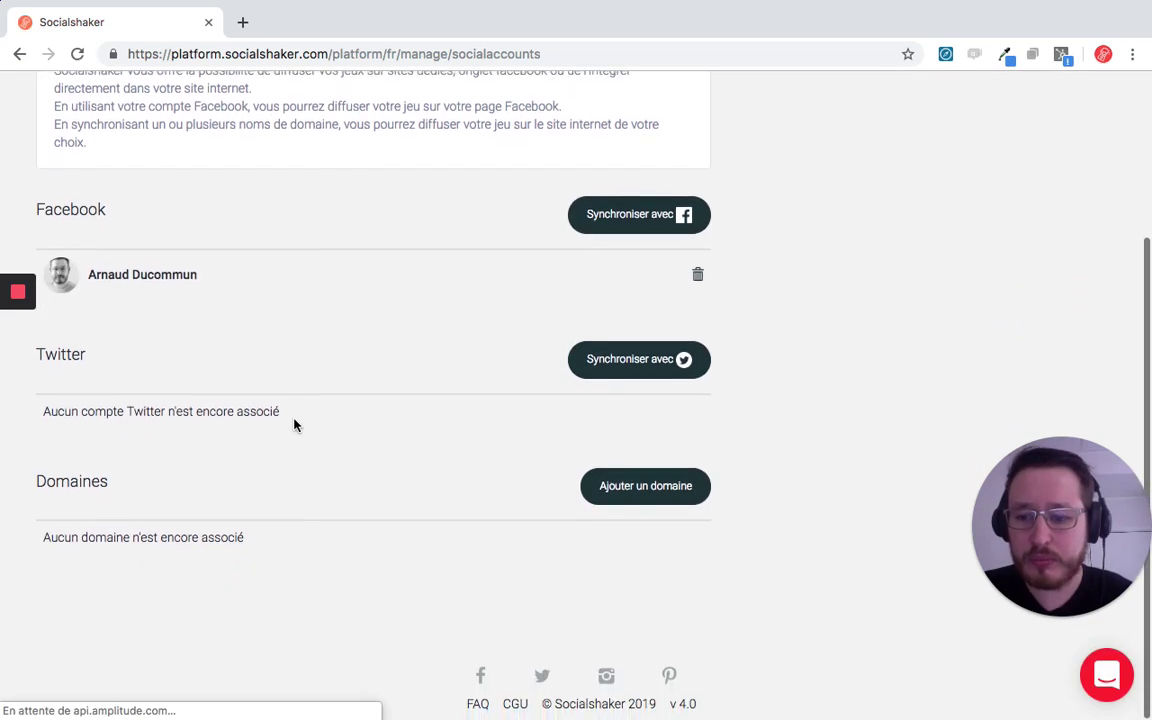
pyautogui.click(606, 489)
pyautogui.click(350, 548)
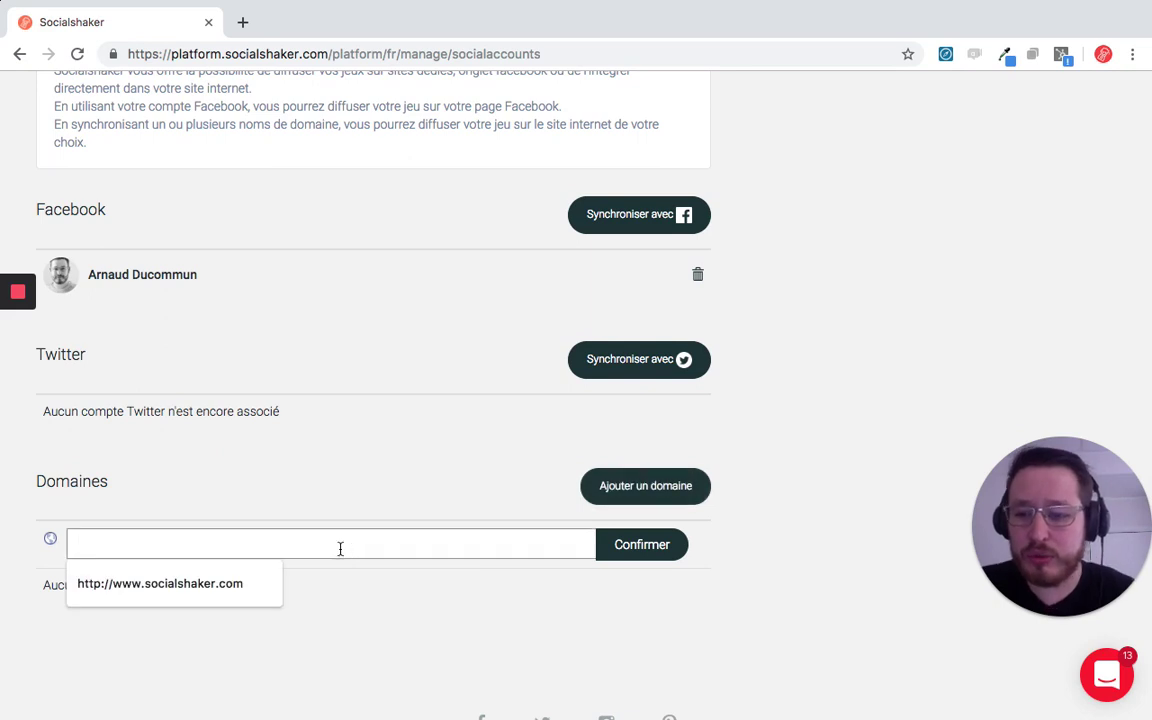
pyautogui.click(248, 583)
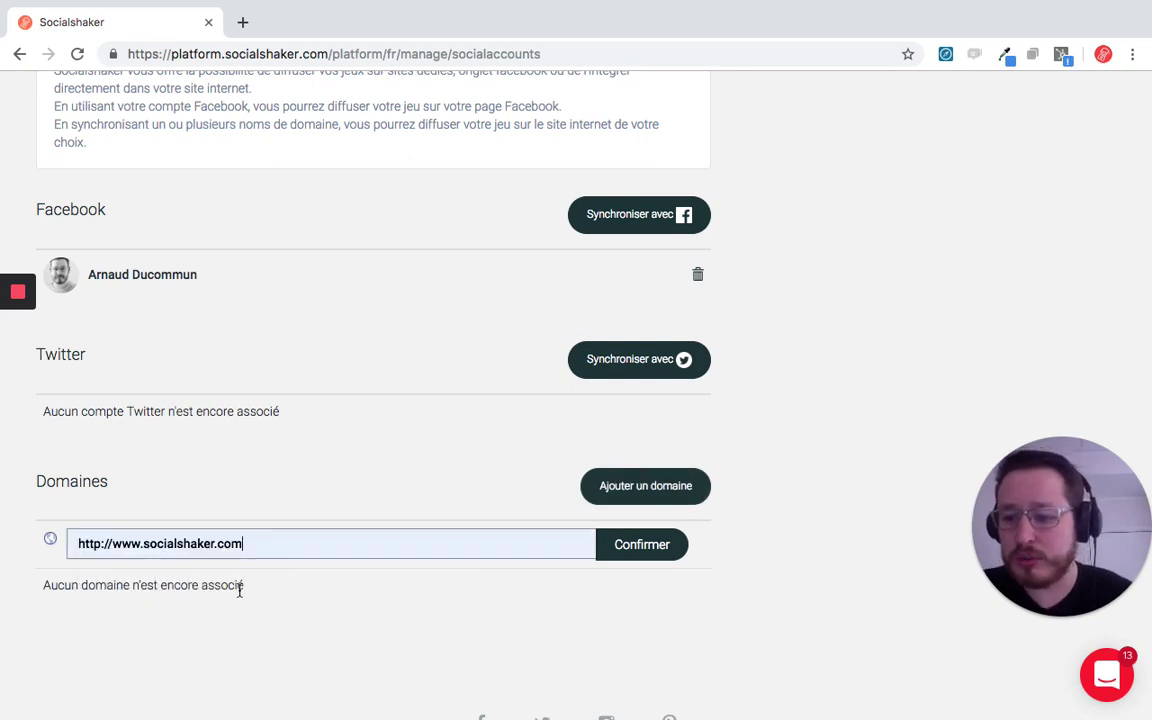
pyautogui.click(663, 556)
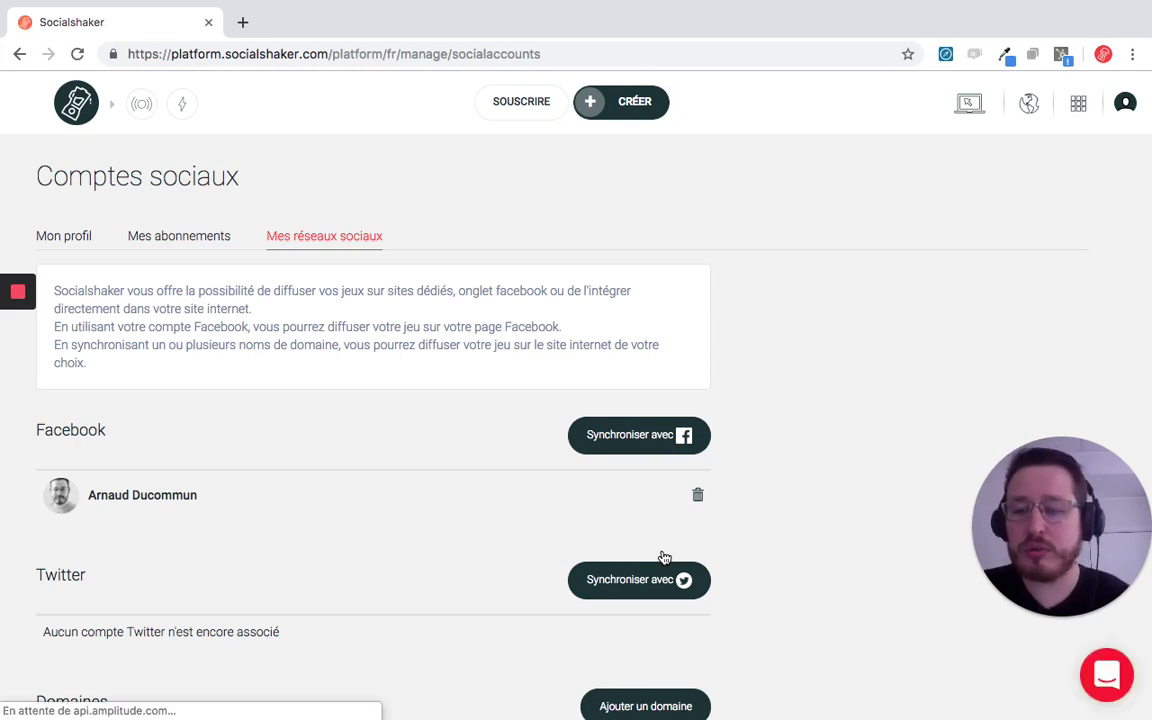
pyautogui.scroll(-3, 471, 466)
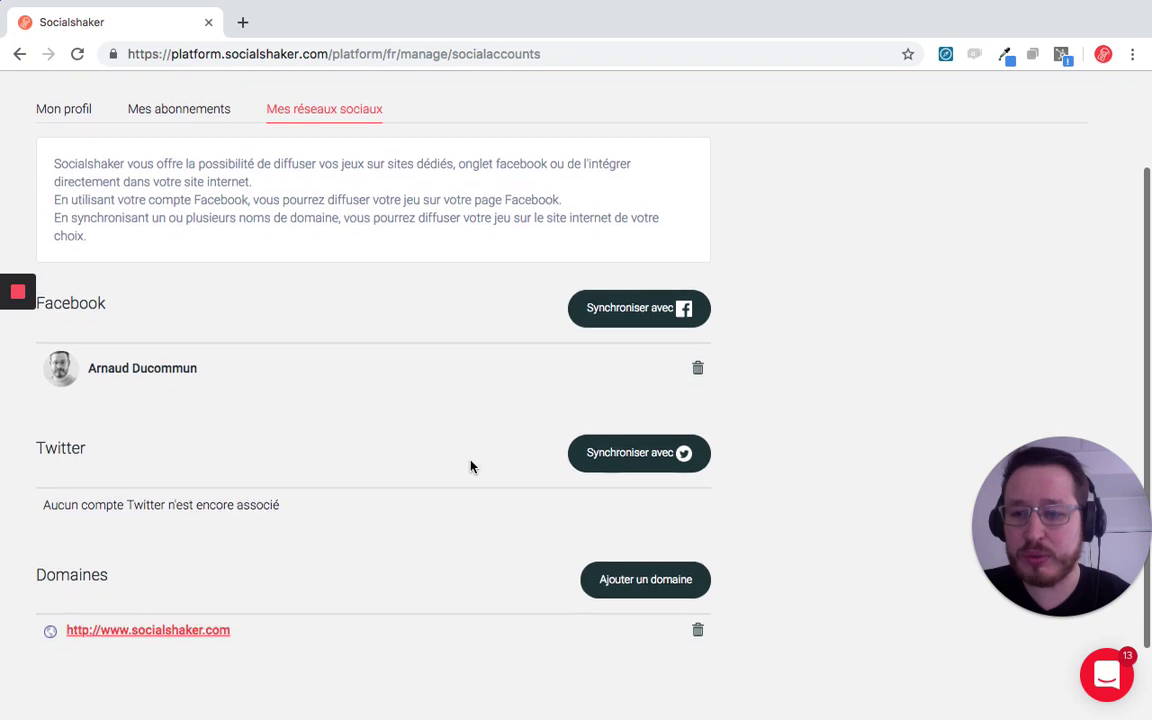
pyautogui.scroll(1, 471, 465)
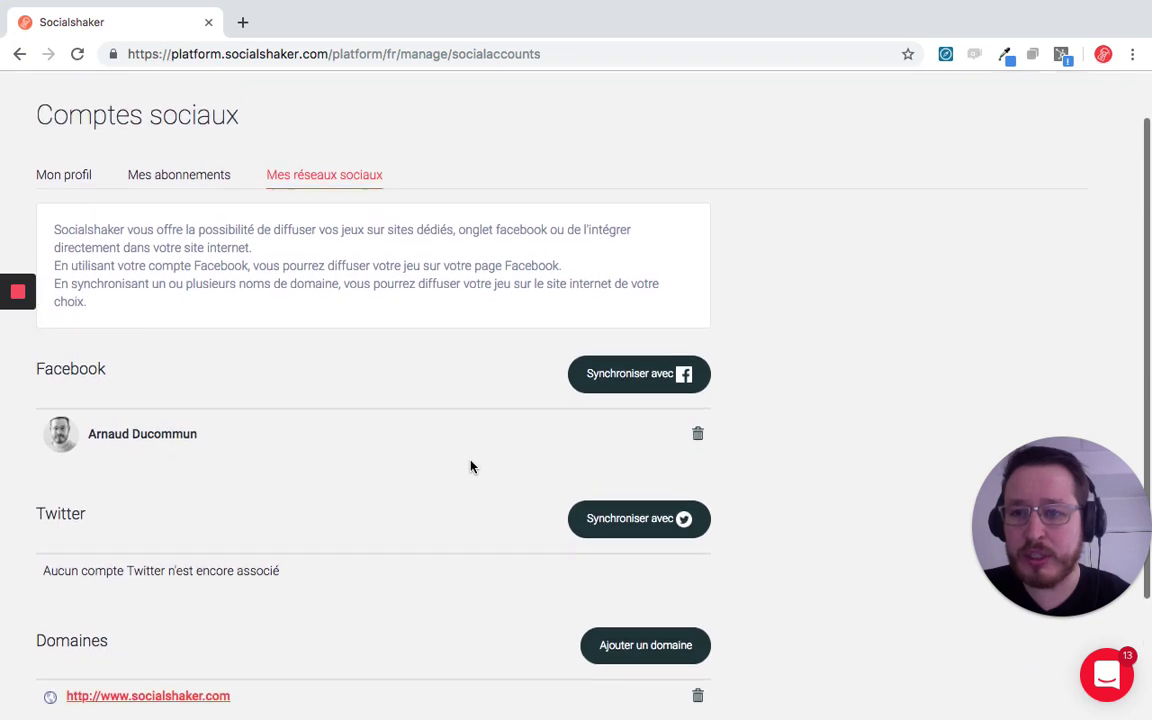
# Review the participation and online campaign limits of the Free plan under Mes abonnements
pyautogui.click(184, 186)
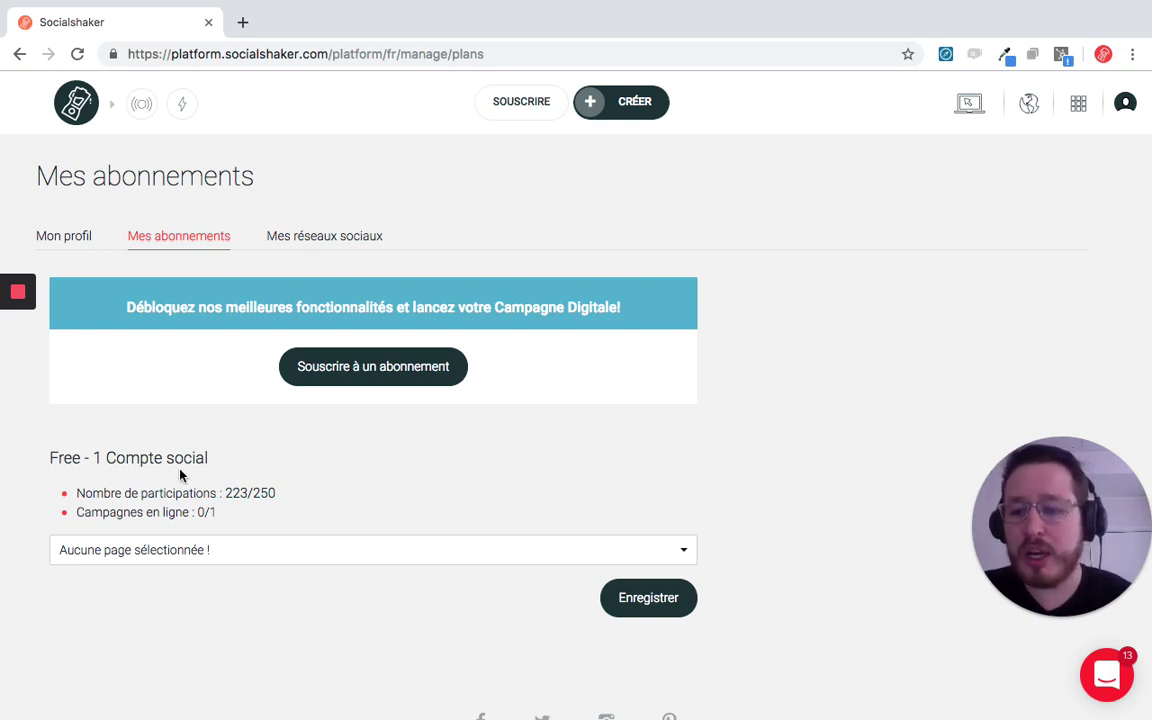
pyautogui.moveTo(277, 496); pyautogui.dragTo(227, 498)
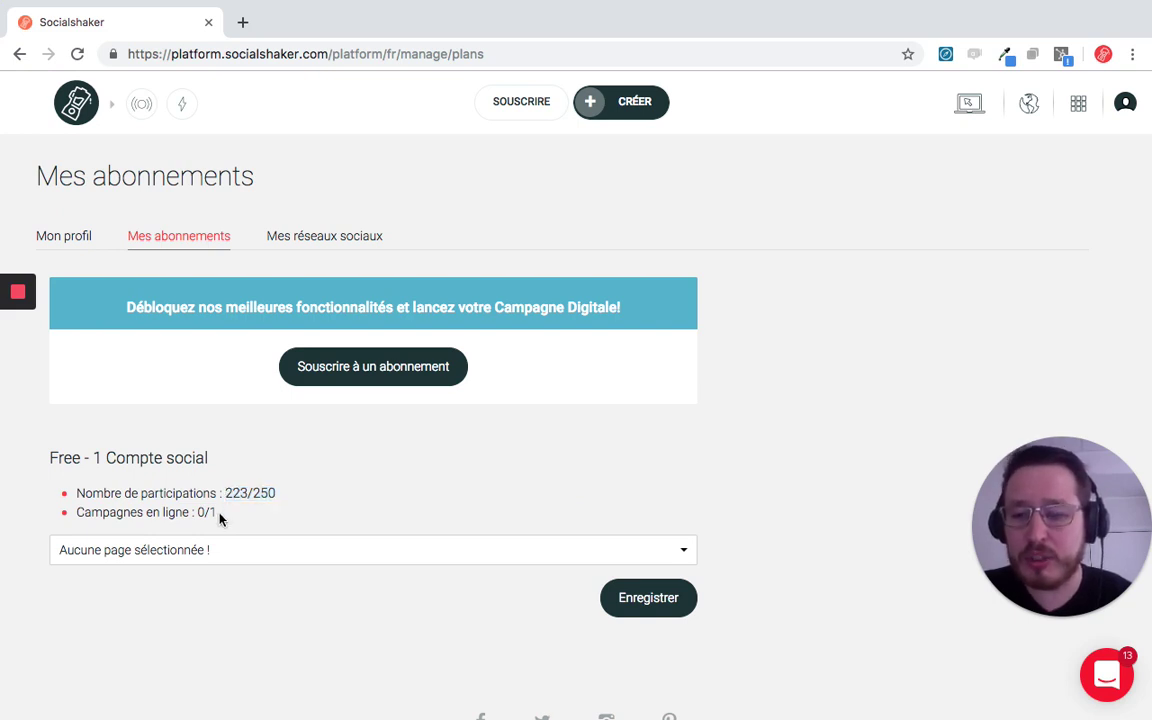
pyautogui.moveTo(221, 517); pyautogui.dragTo(199, 514)
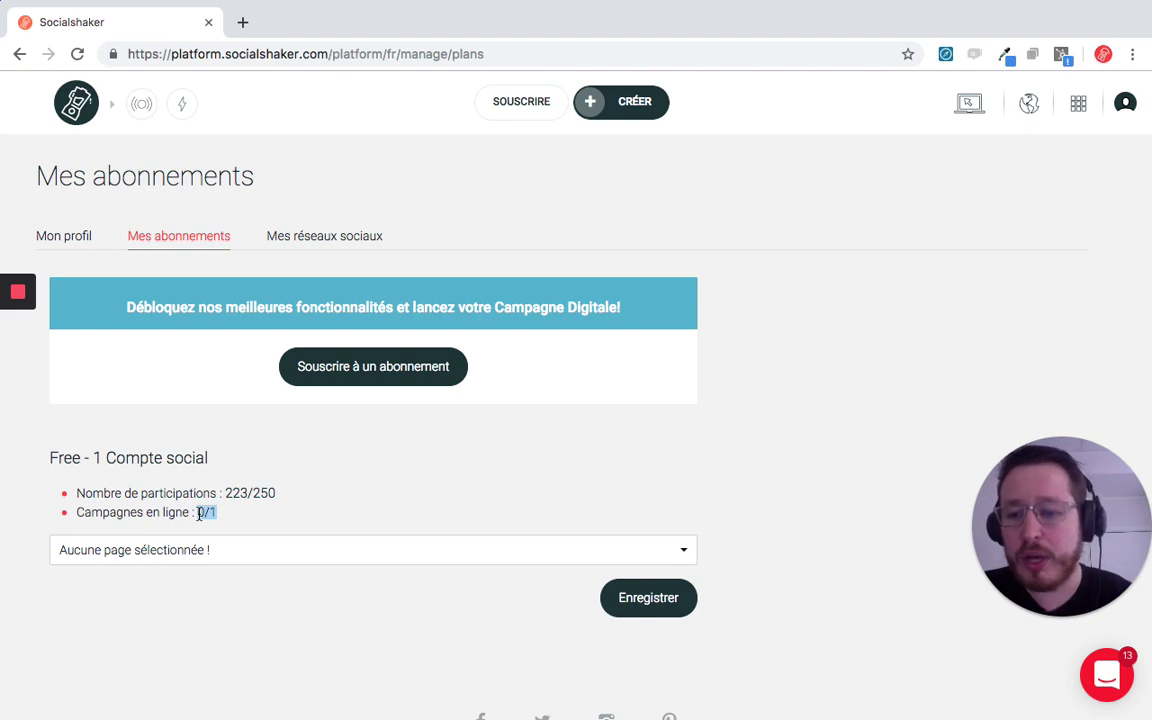
# Assign the SocialShaker Facebook page to the Free subscription and save the choice
pyautogui.click(251, 558)
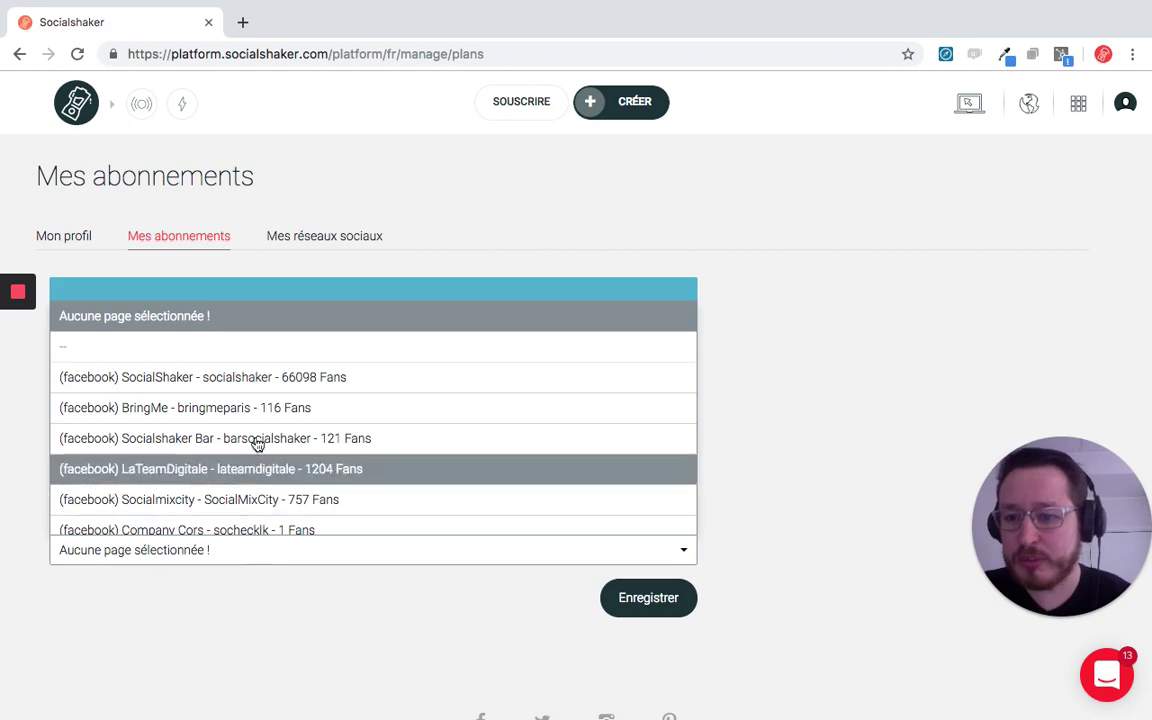
pyautogui.scroll(-1, 249, 383)
pyautogui.scroll(-10, 249, 383)
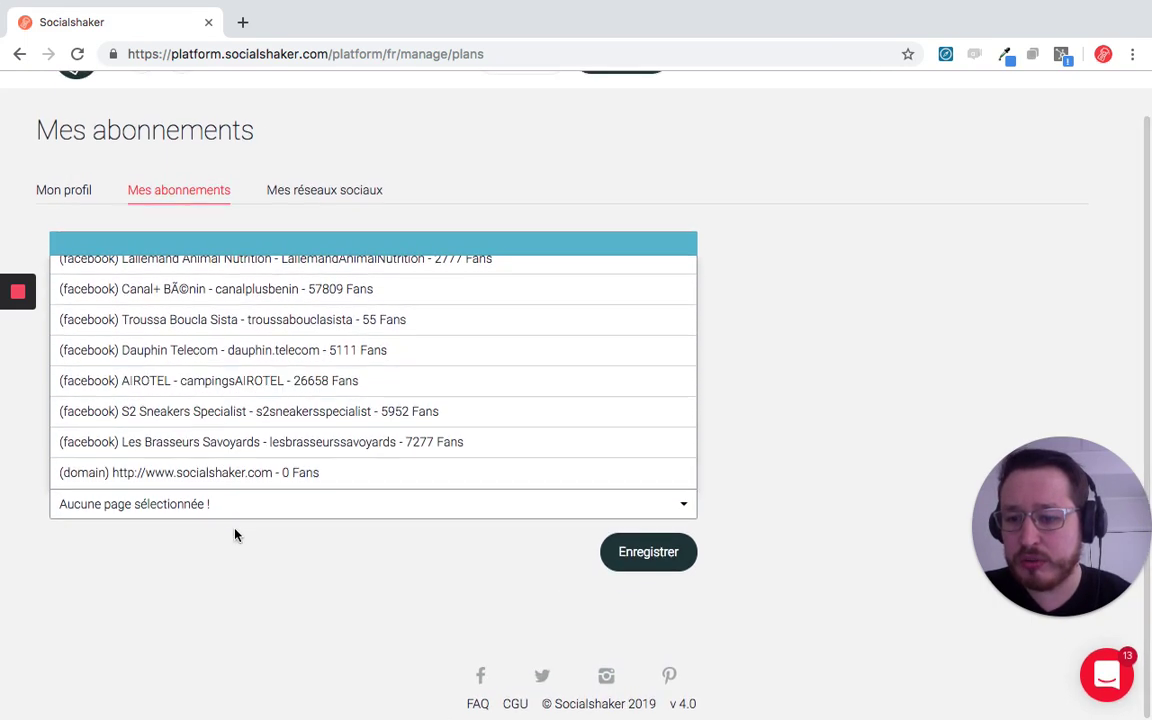
pyautogui.scroll(15, 234, 480)
pyautogui.scroll(-1, 249, 296)
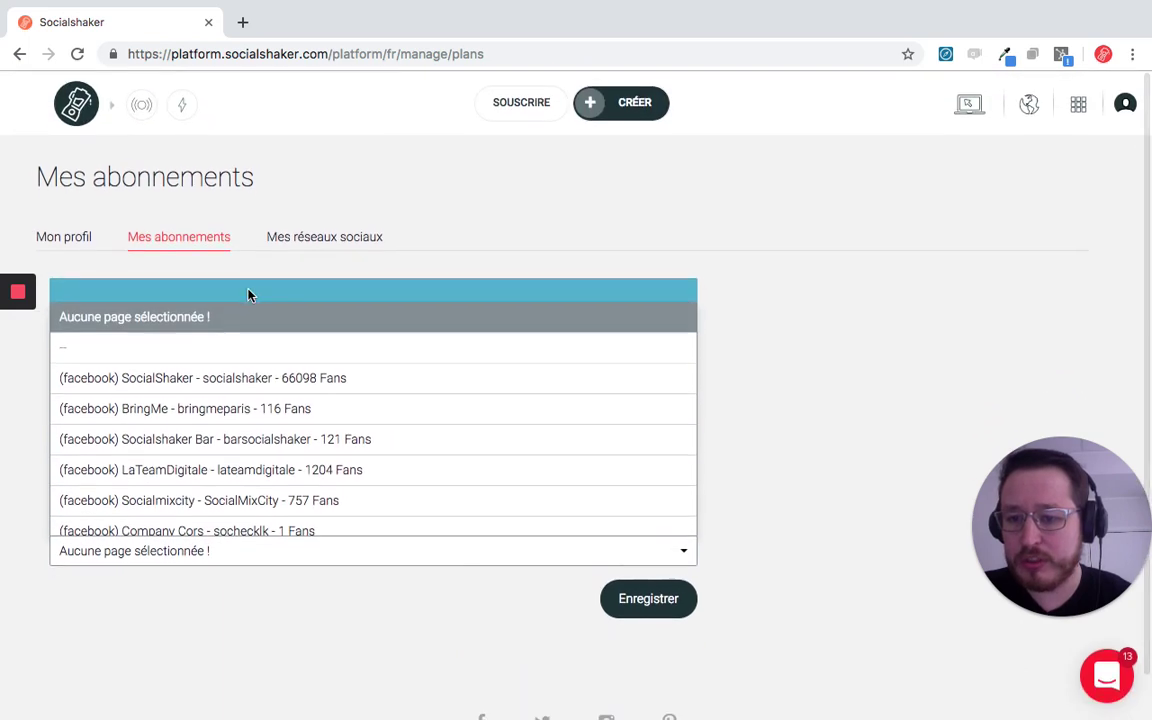
pyautogui.click(220, 386)
pyautogui.click(688, 597)
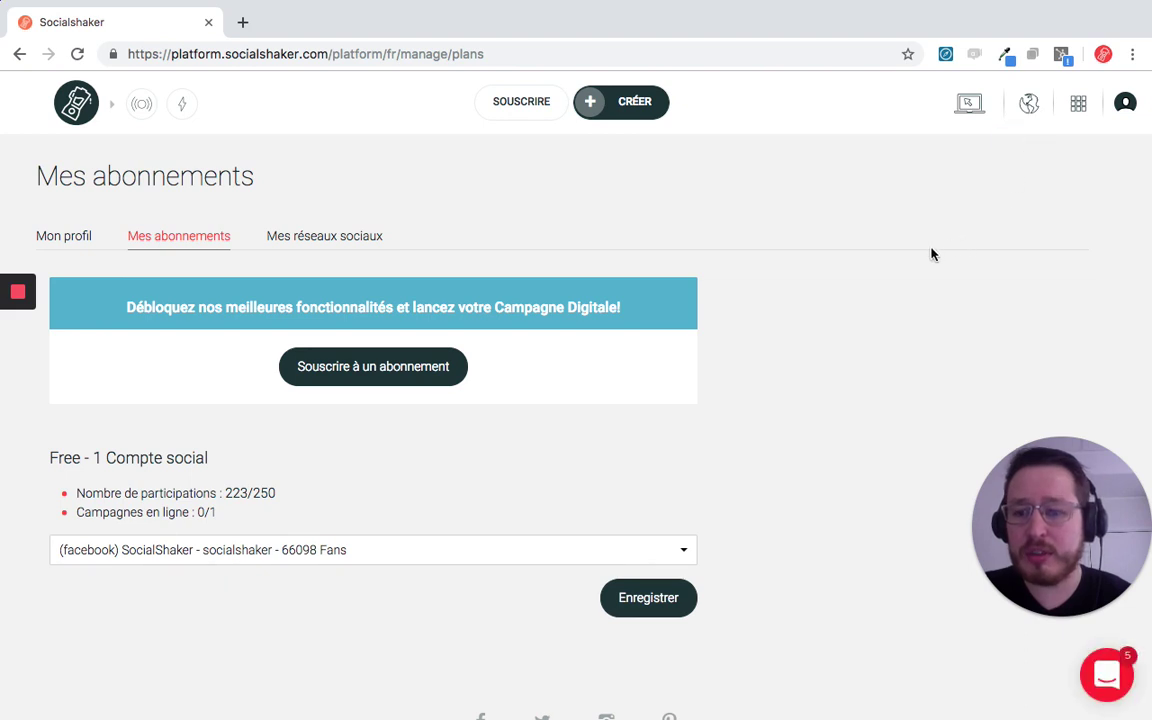
# Open the Bonto - Demo standard campaign at its Installation stage
pyautogui.click(1080, 103)
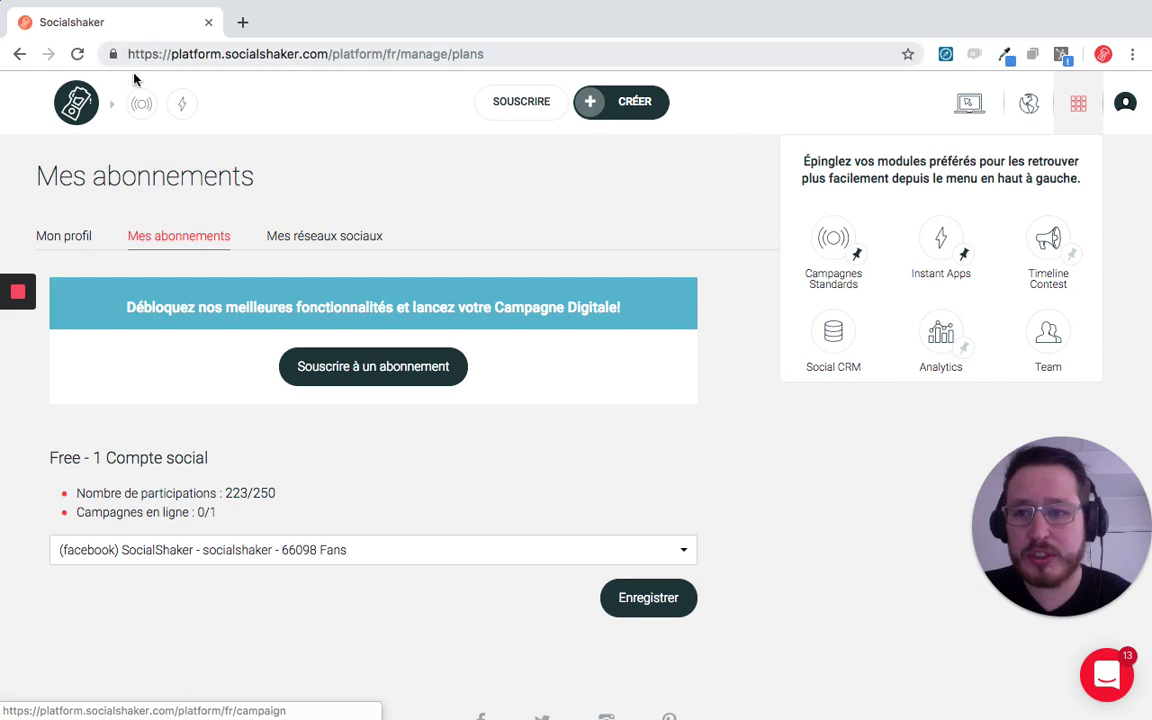
pyautogui.click(136, 104)
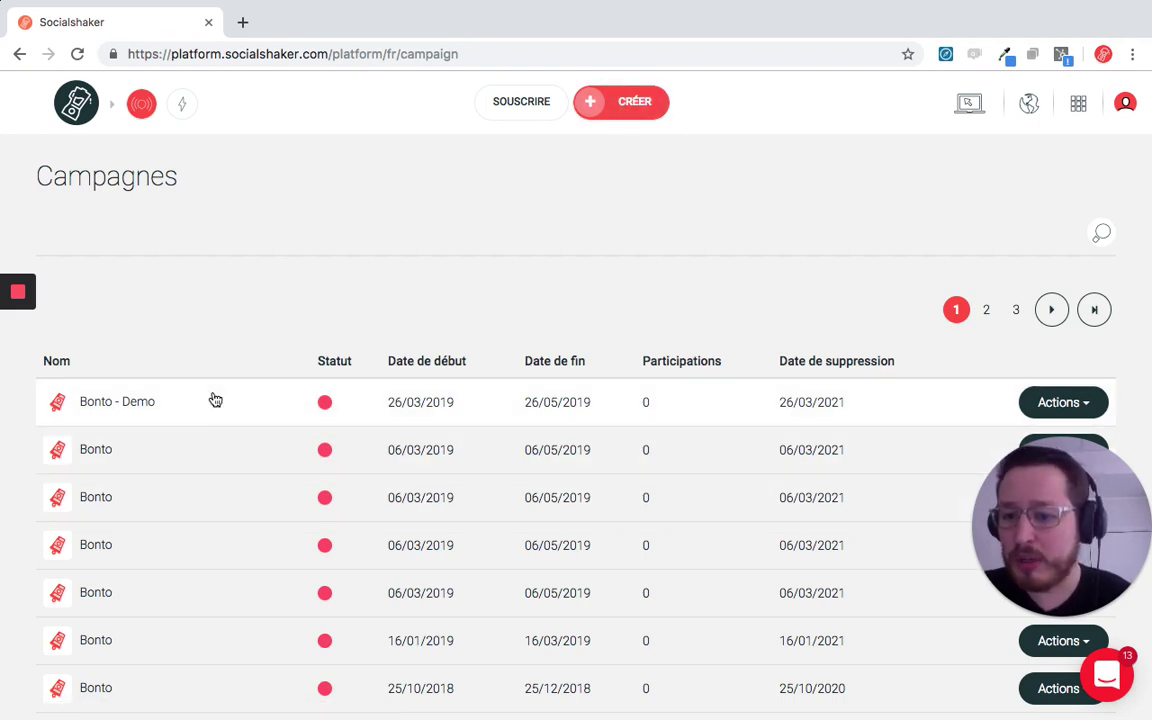
pyautogui.click(215, 400)
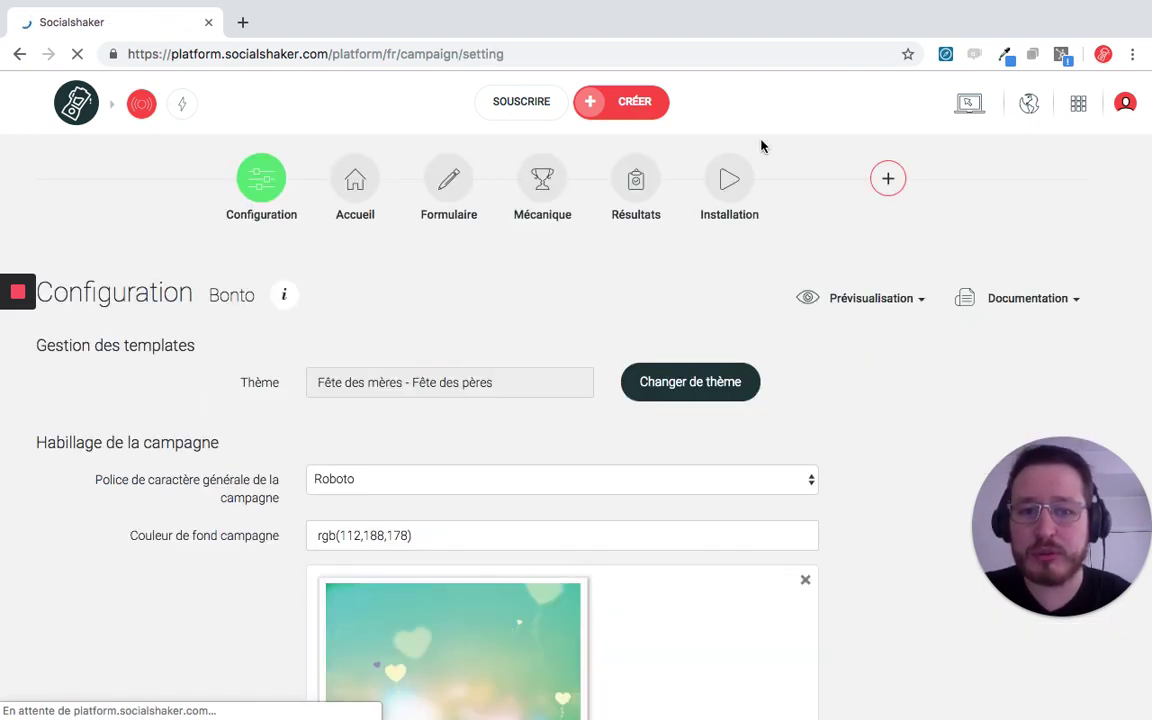
pyautogui.click(736, 189)
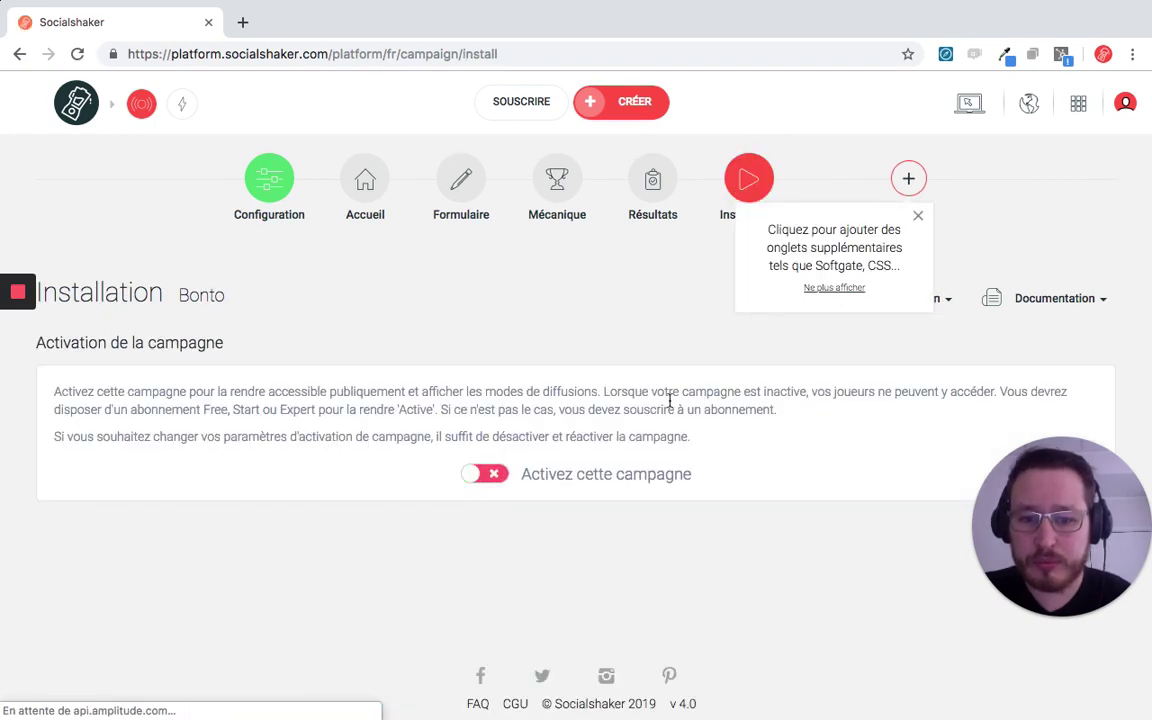
# Activate the campaign with the Free x1 subscription and the SocialShaker social account, and save the activation settings
pyautogui.click(491, 476)
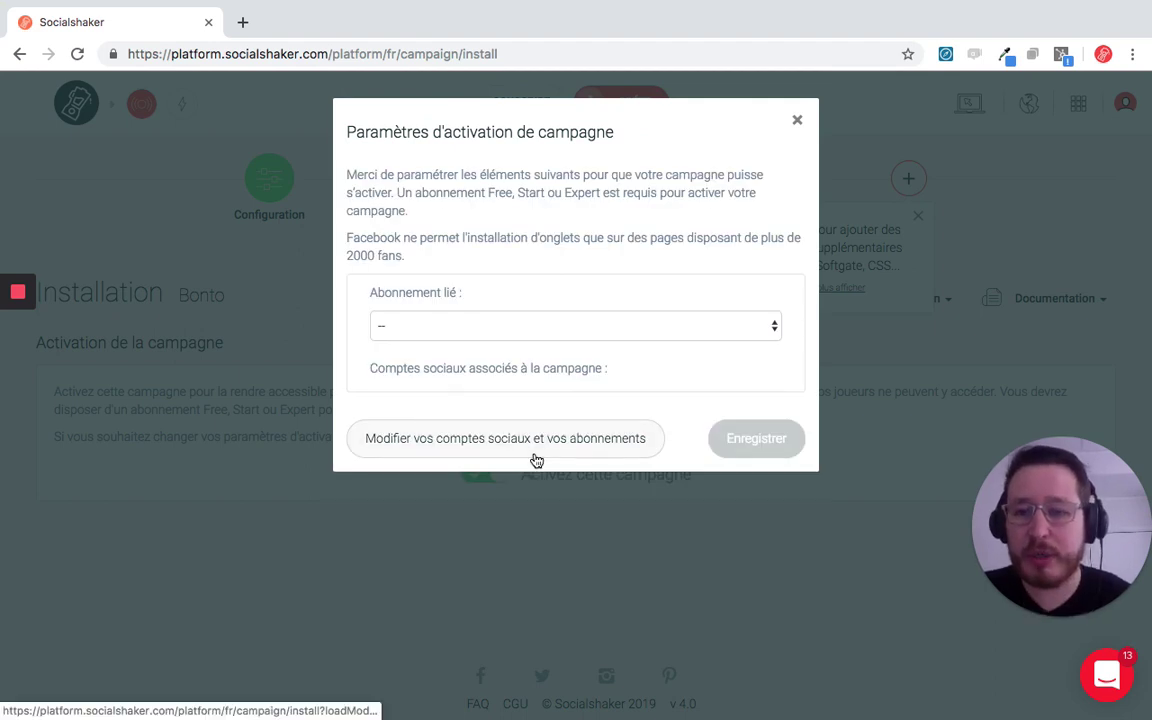
pyautogui.click(566, 327)
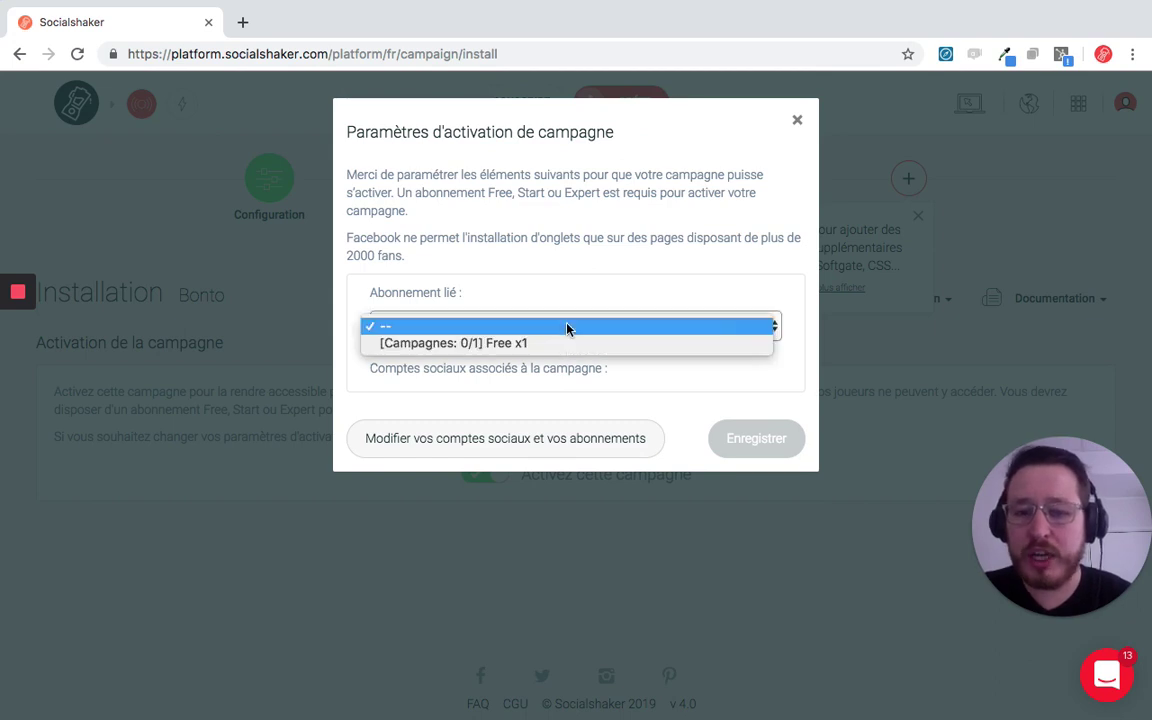
pyautogui.click(556, 343)
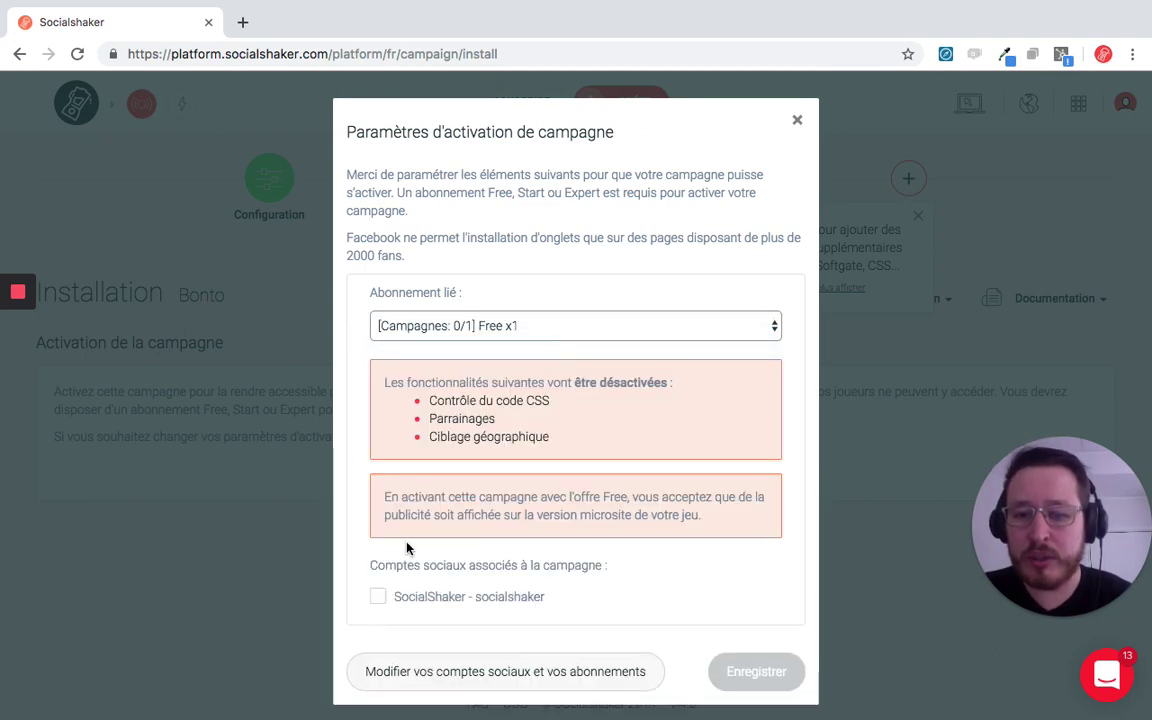
pyautogui.click(377, 597)
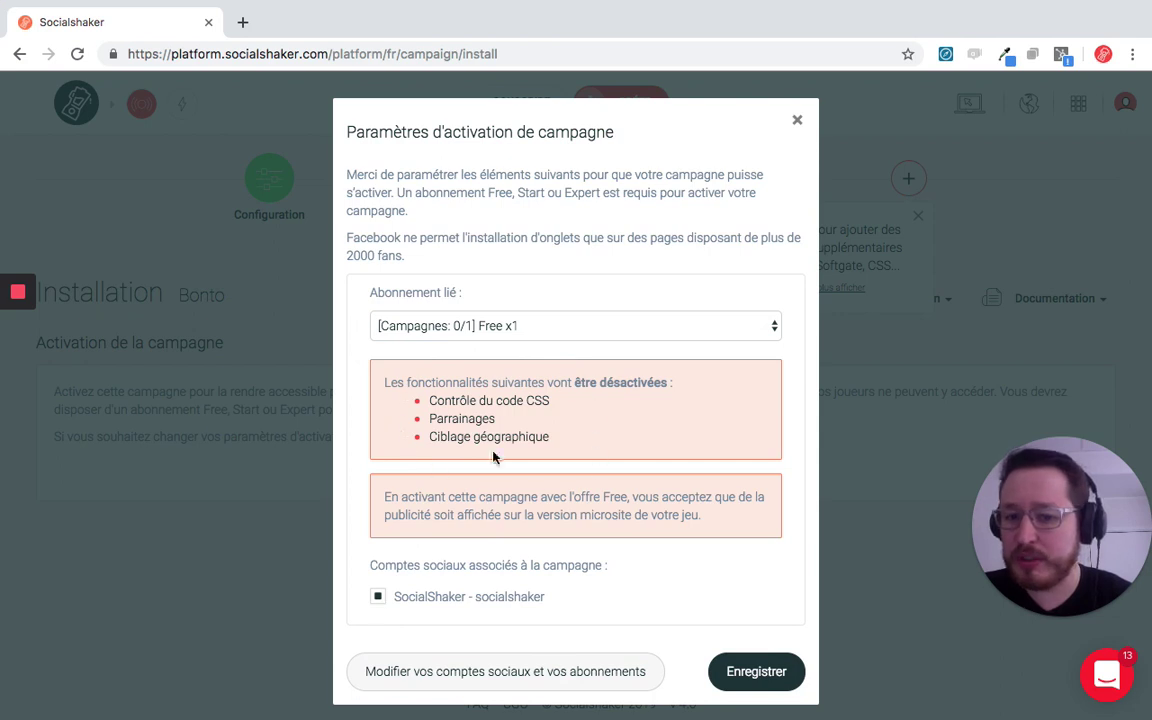
pyautogui.click(748, 672)
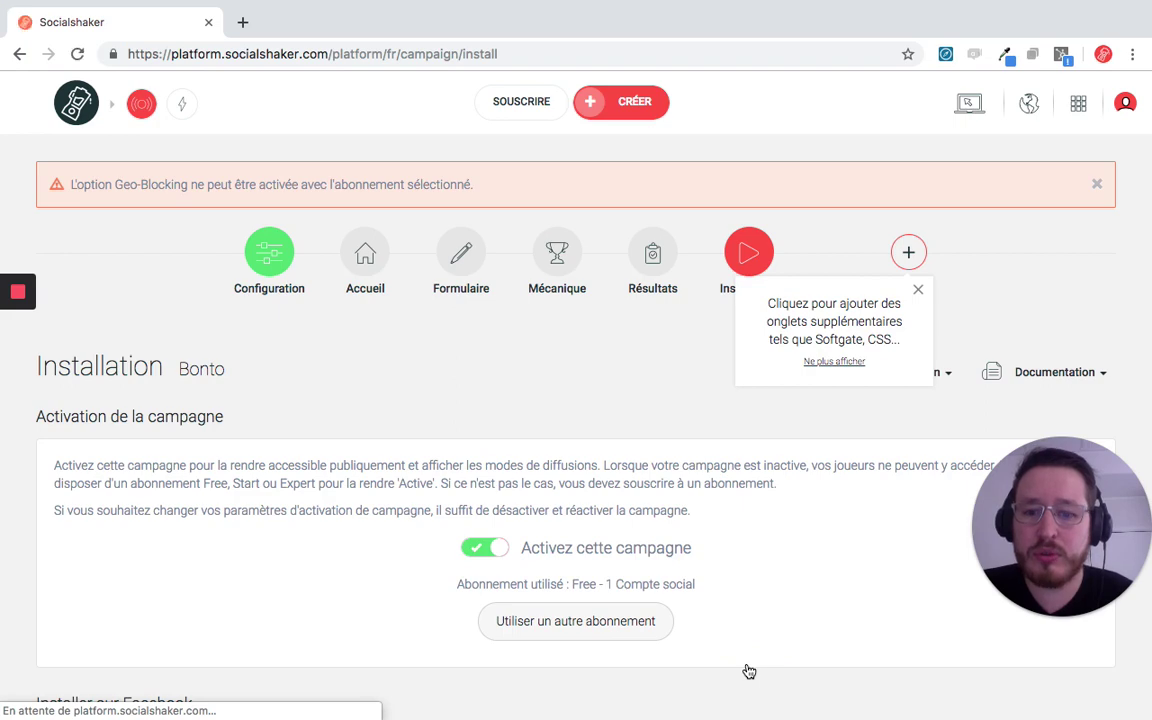
# Examine the Facebook installation option and the campaign URL provided for the SocialShaker page
pyautogui.scroll(-6, 749, 671)
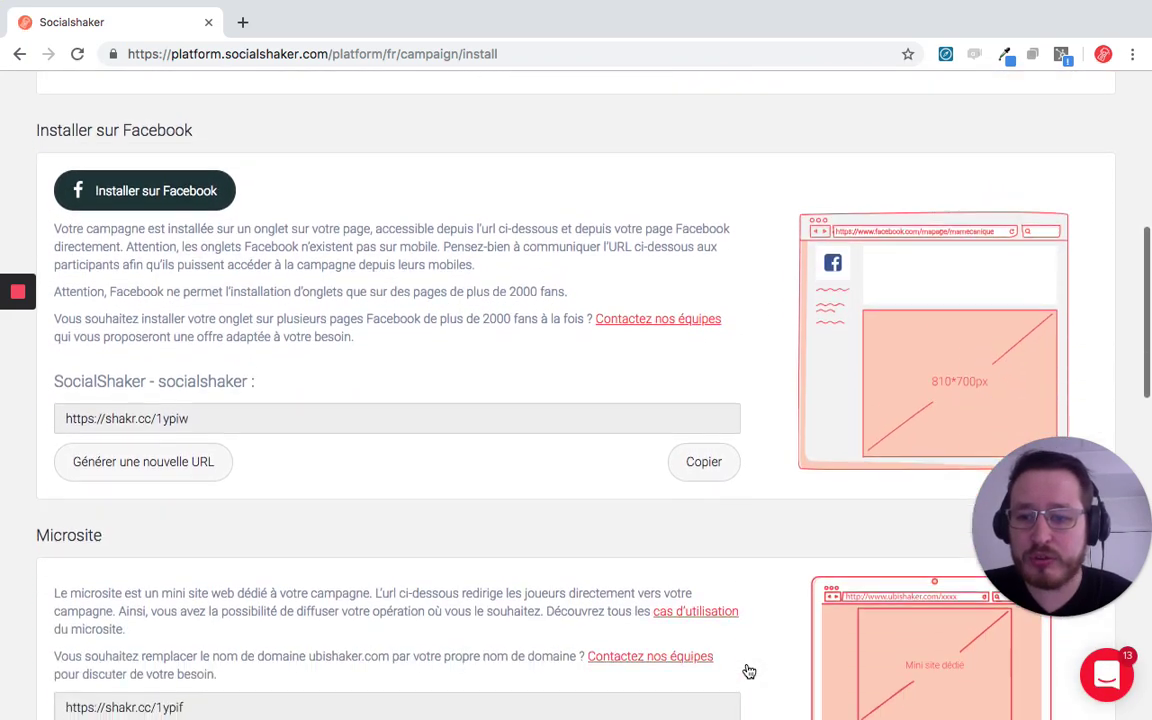
pyautogui.scroll(-1, 749, 671)
pyautogui.moveTo(188, 370); pyautogui.dragTo(44, 368)
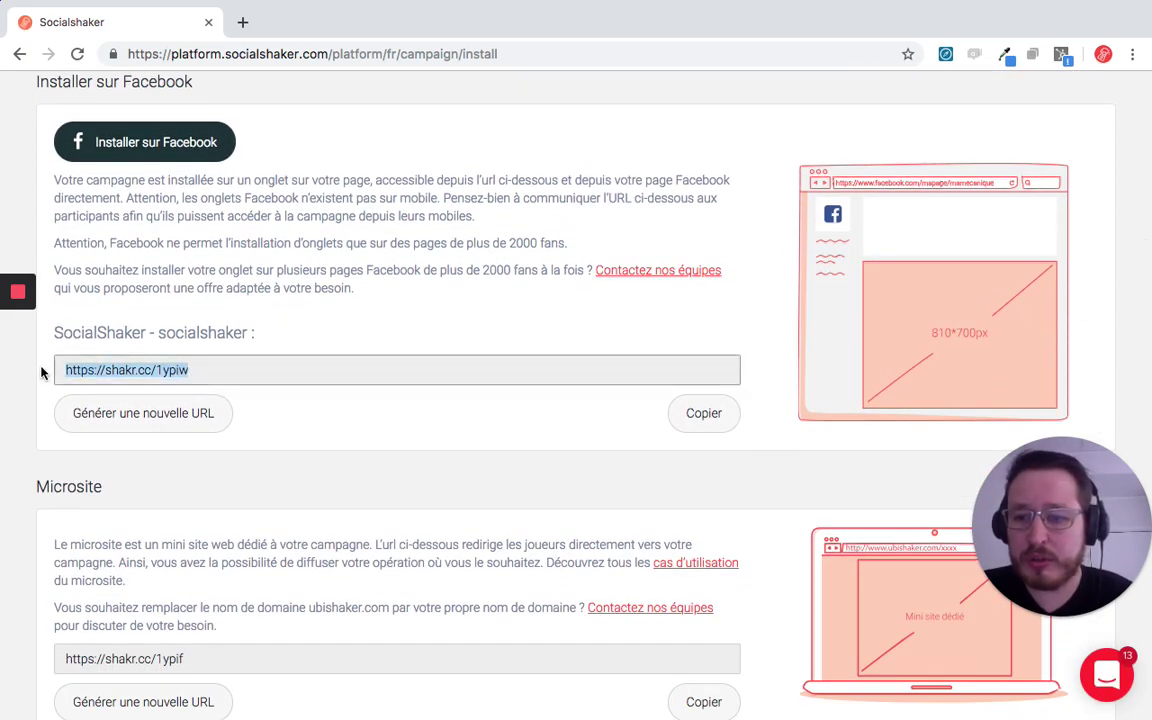
pyautogui.scroll(-4, 517, 447)
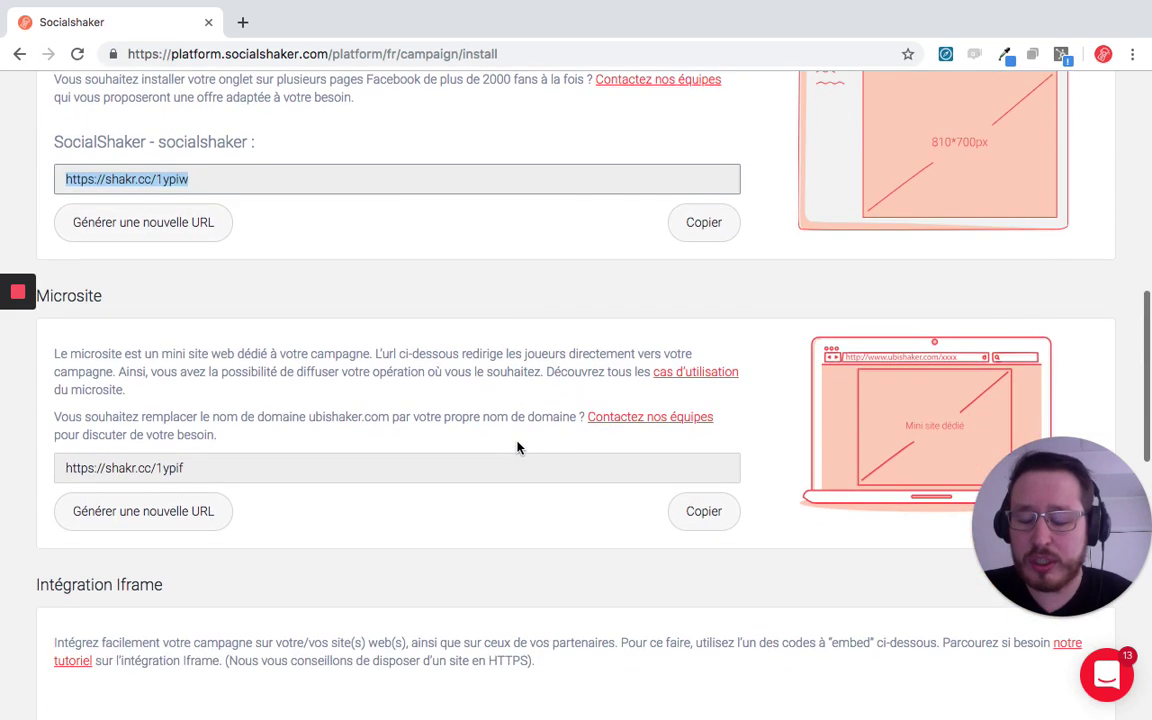
pyautogui.moveTo(337, 472); pyautogui.dragTo(82, 470)
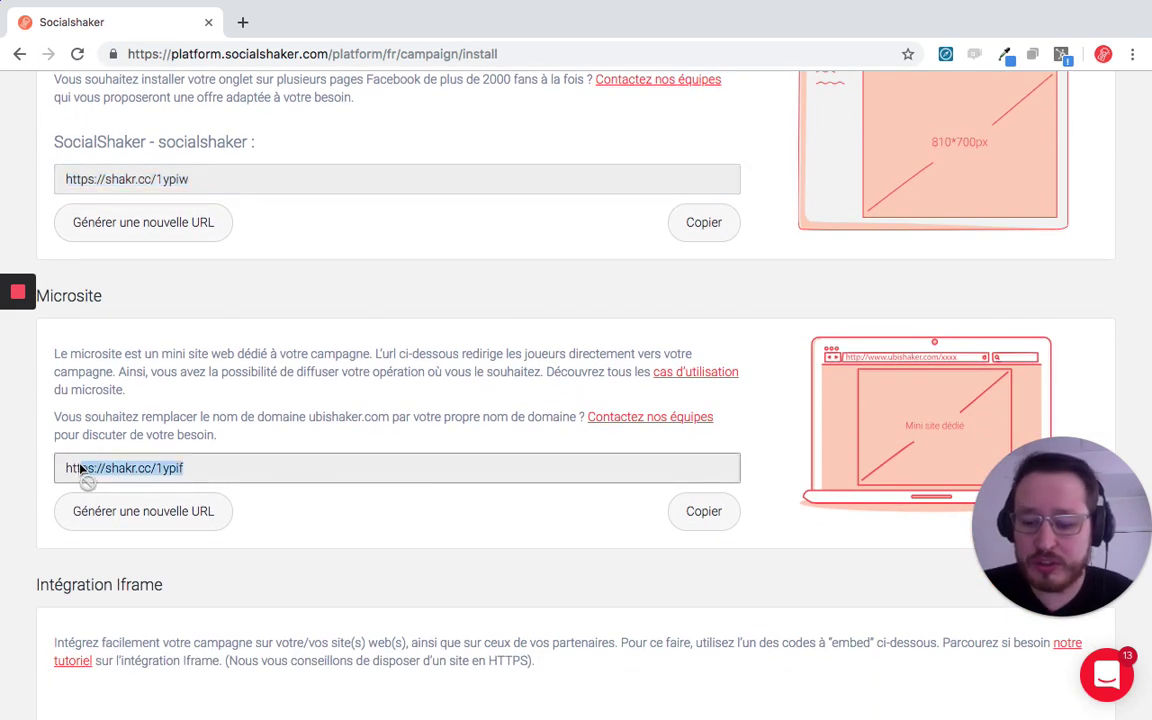
pyautogui.moveTo(190, 470); pyautogui.dragTo(49, 463)
pyautogui.press('super+c')
pyautogui.click(247, 33)
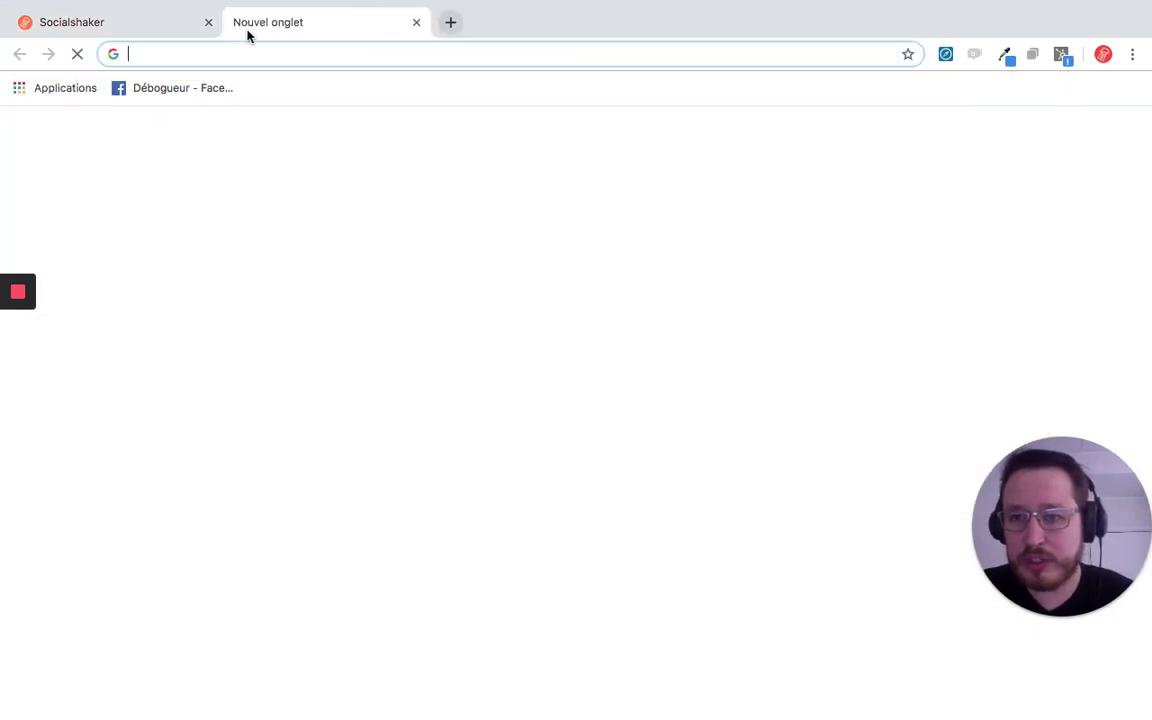
pyautogui.press('super+v')
pyautogui.press('Return')
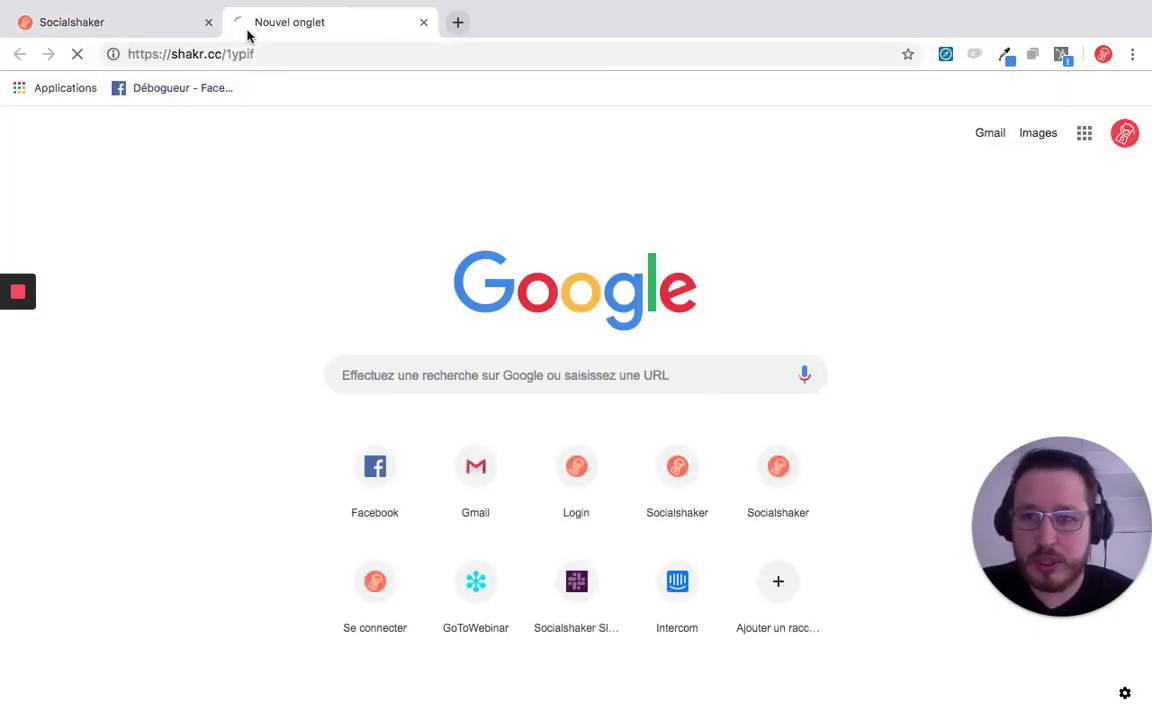
# Return to the Socialshaker installation page and review the adaptive, transparent and full-screen iframe integration codes
pyautogui.click(117, 20)
pyautogui.scroll(-5, 170, 262)
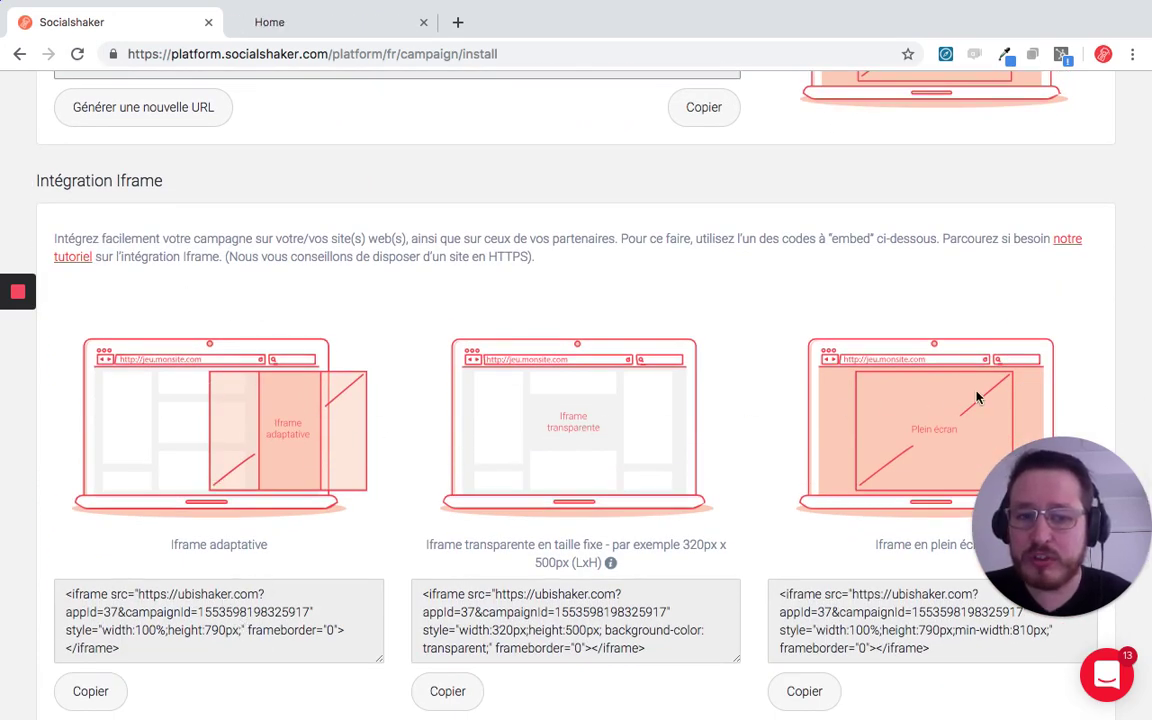
pyautogui.scroll(10, 548, 469)
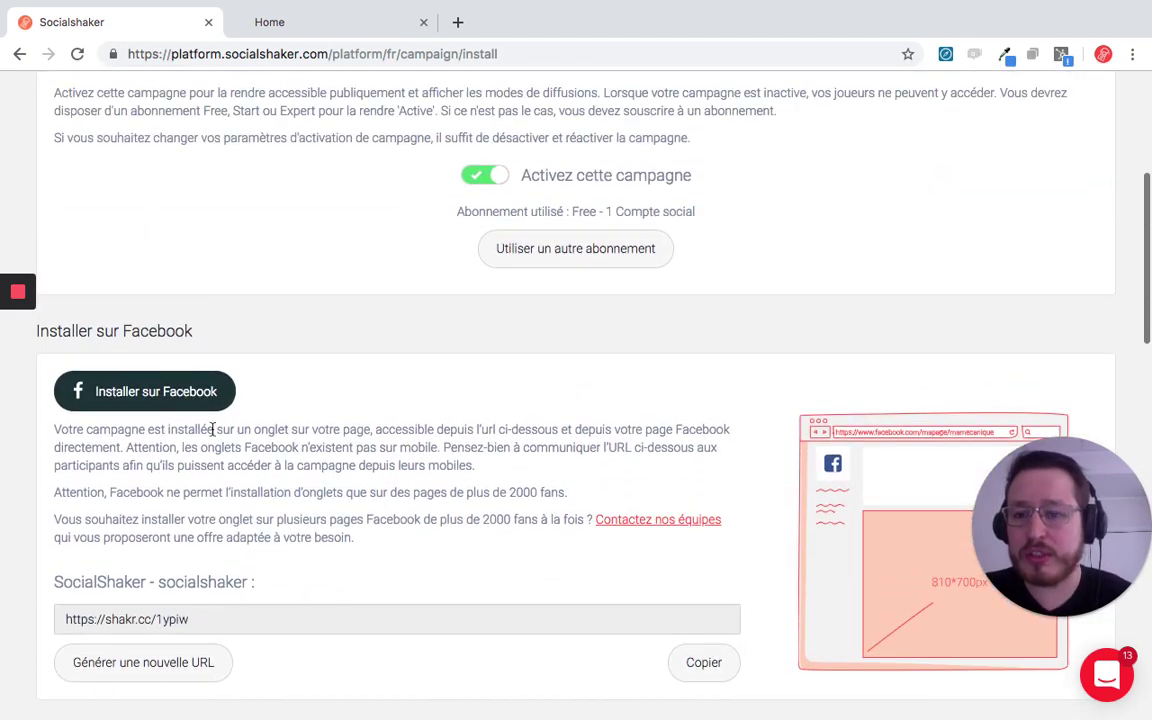
# Open the Facebook installation for the Bonto page tab and review the Facebook pages it can be added to
pyautogui.click(155, 392)
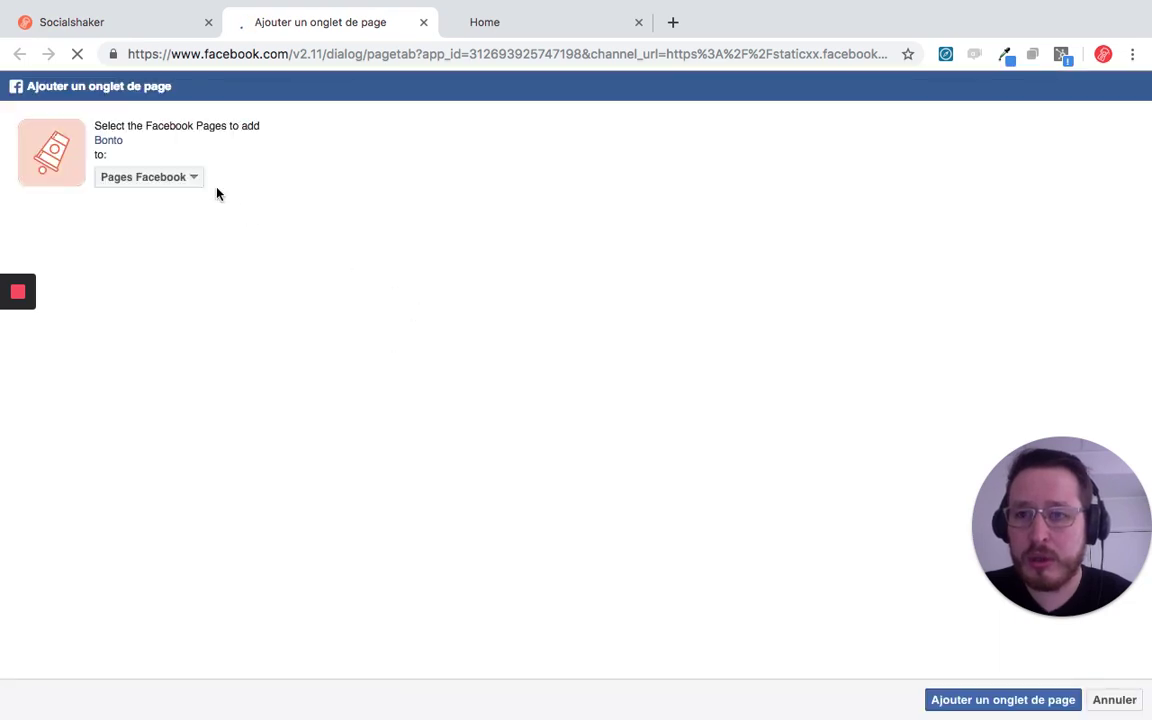
pyautogui.click(177, 182)
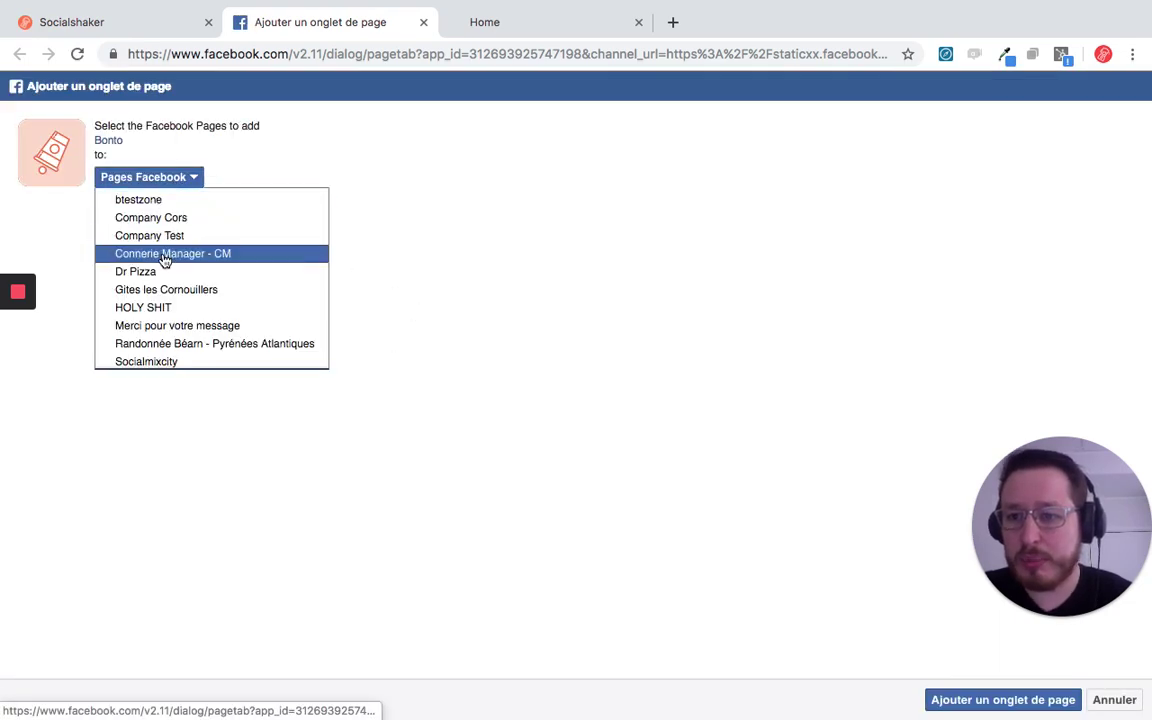
pyautogui.scroll(-1, 160, 290)
pyautogui.scroll(-2, 161, 288)
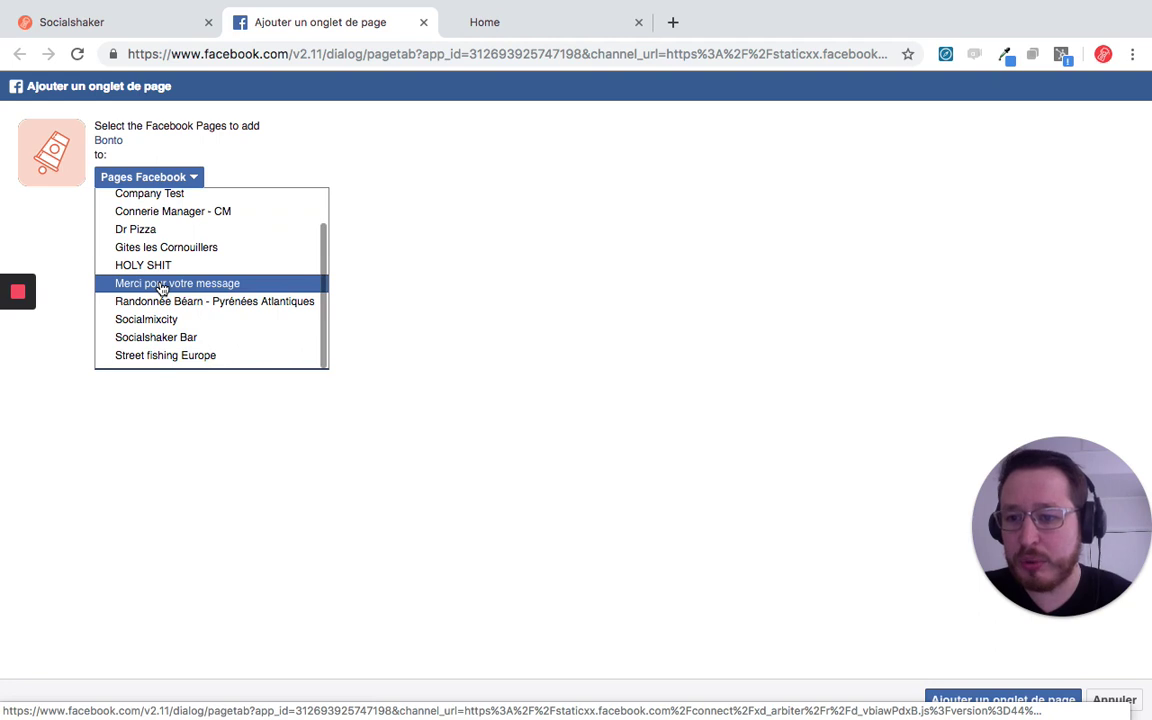
pyautogui.scroll(2, 162, 290)
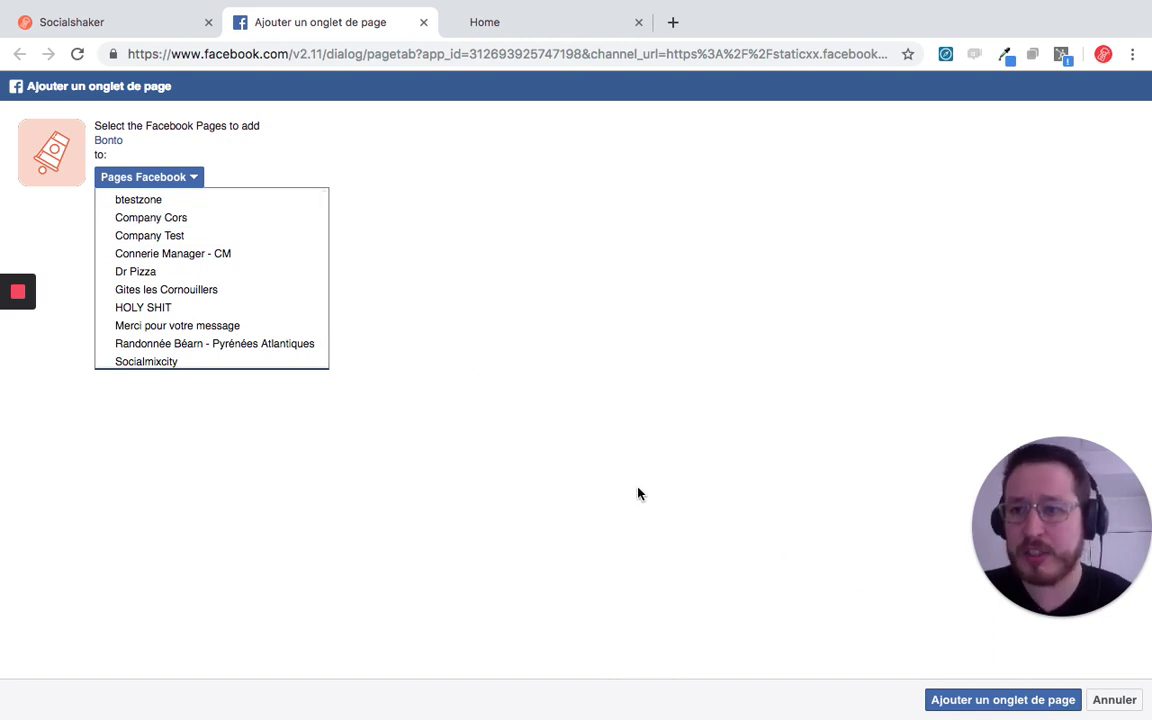
pyautogui.click(395, 258)
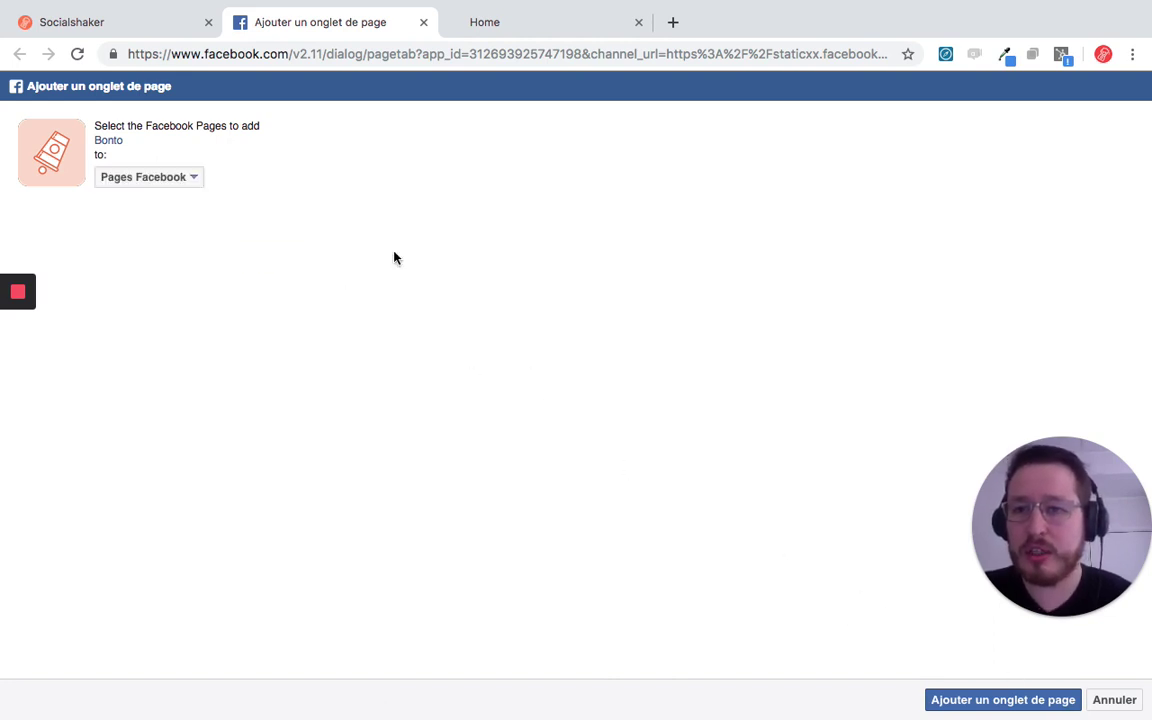
pyautogui.click(48, 24)
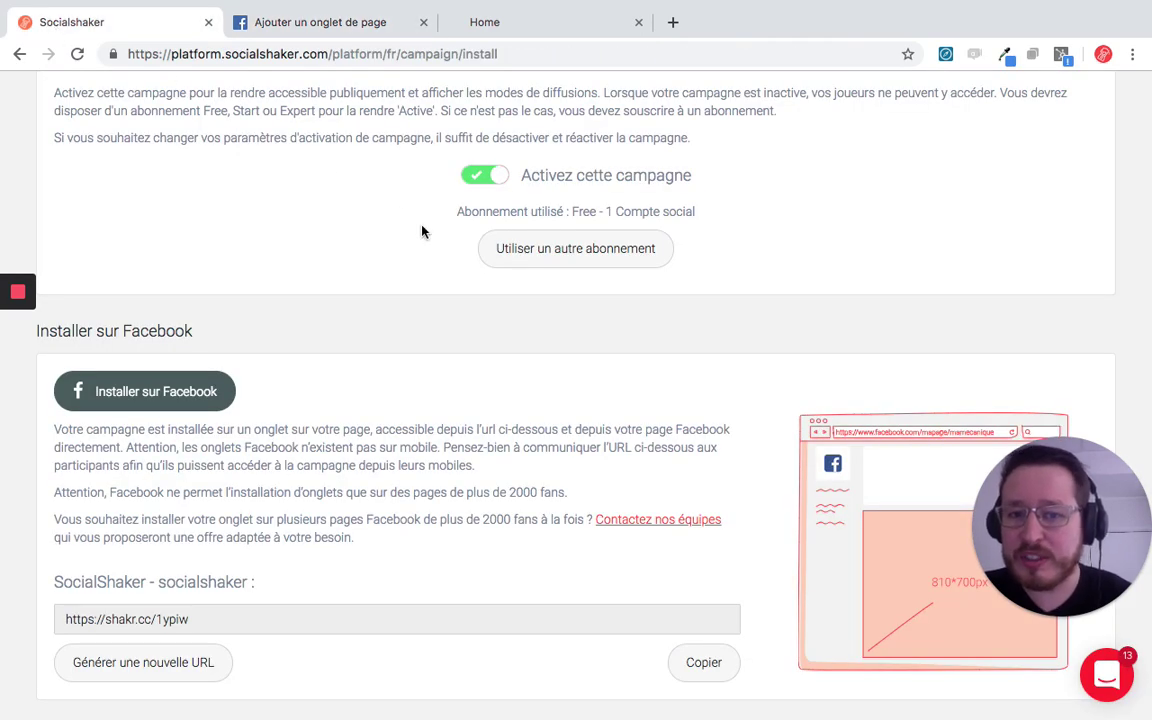
pyautogui.scroll(1, 422, 232)
pyautogui.click(552, 326)
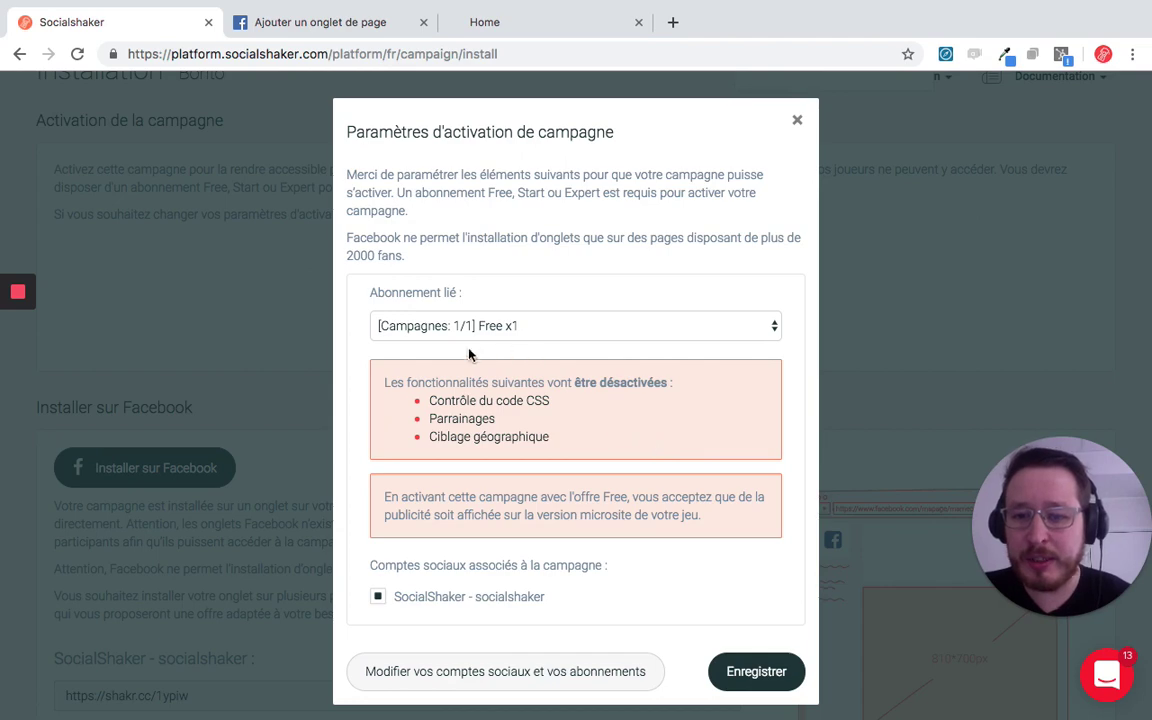
pyautogui.click(438, 673)
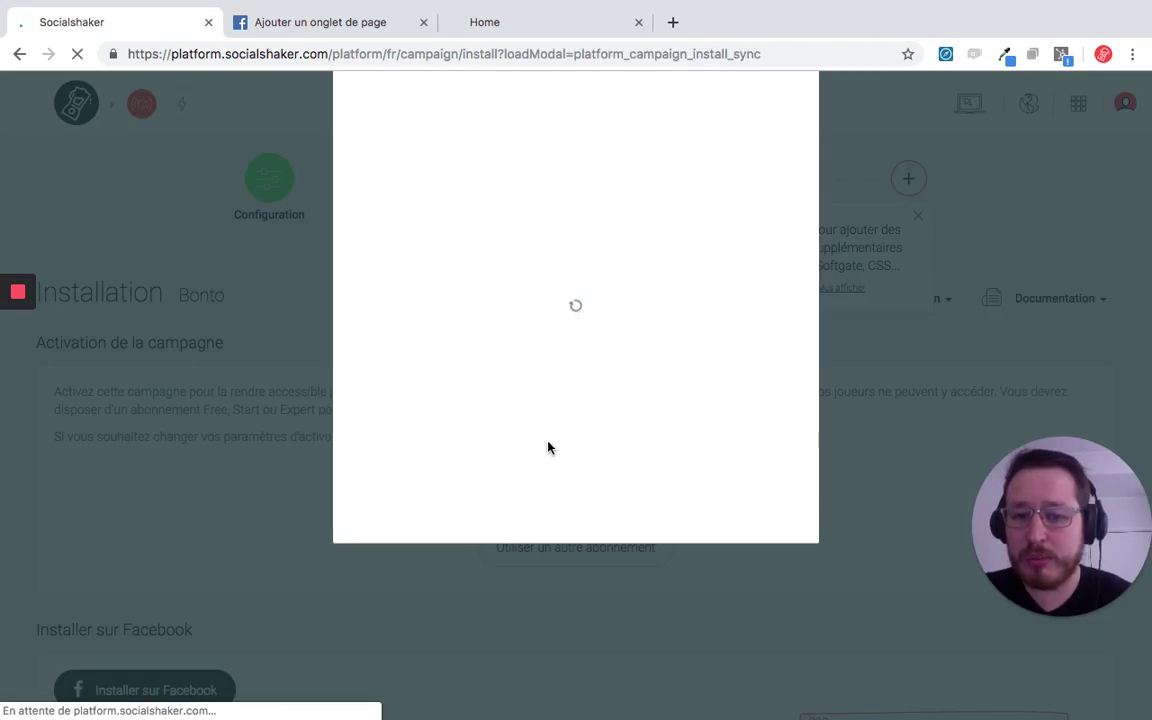
pyautogui.scroll(-2, 561, 374)
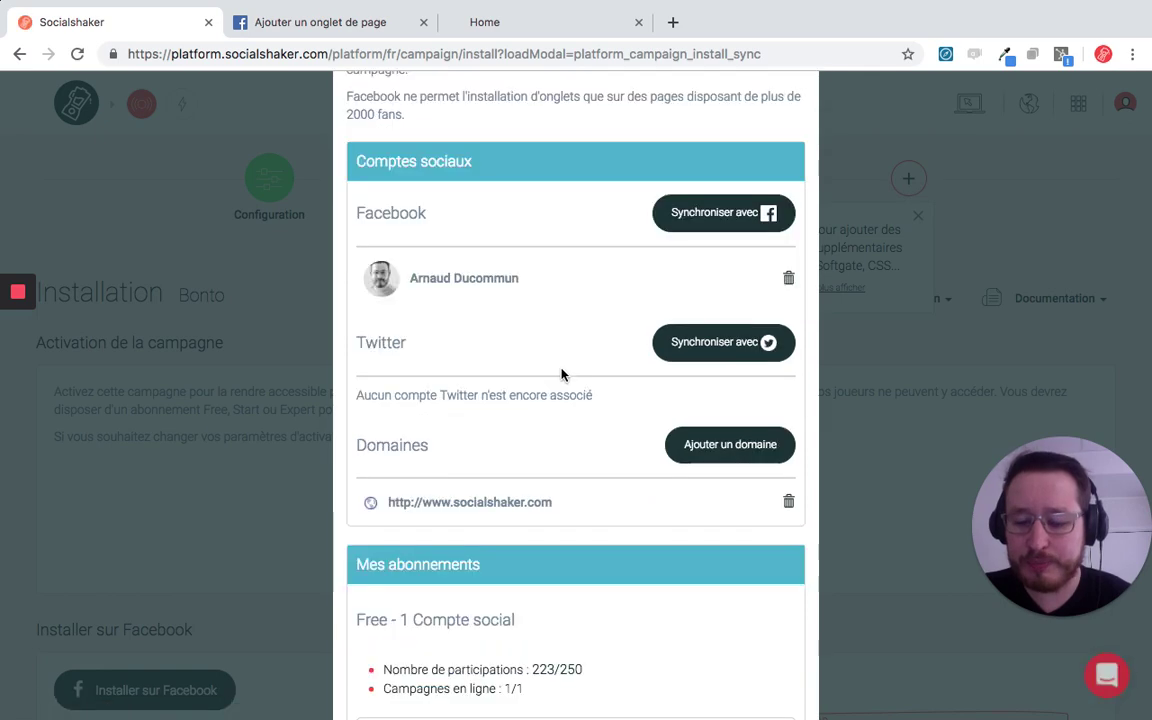
pyautogui.scroll(-3, 561, 374)
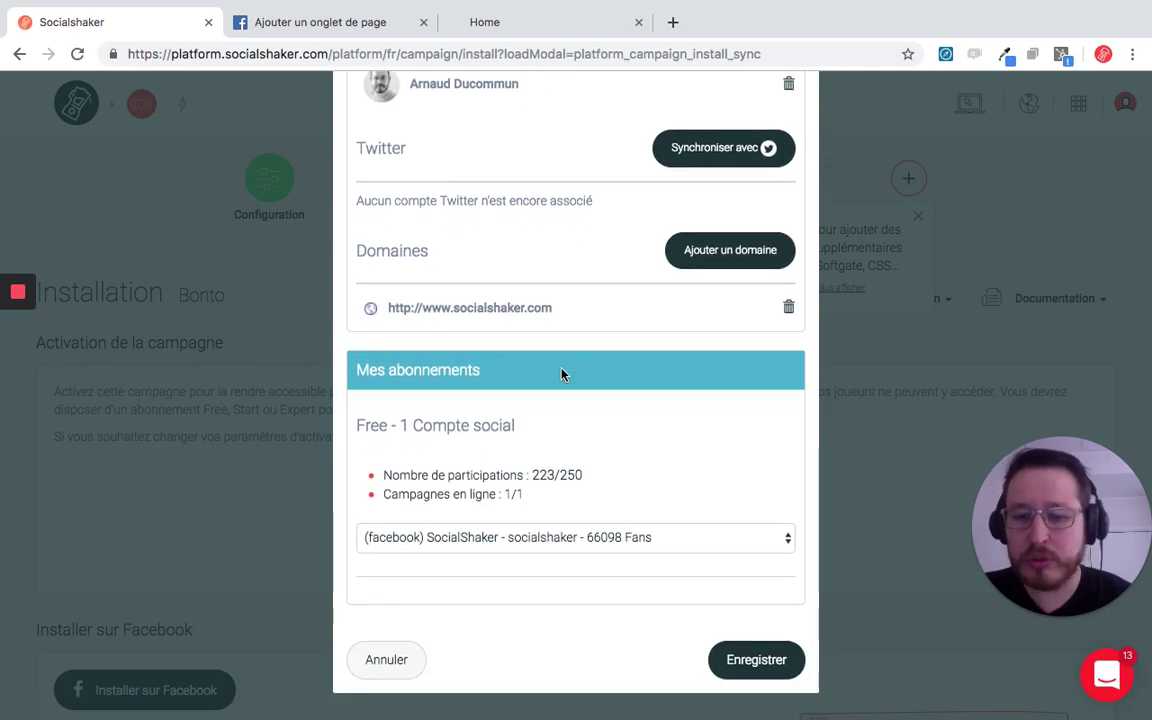
pyautogui.click(545, 541)
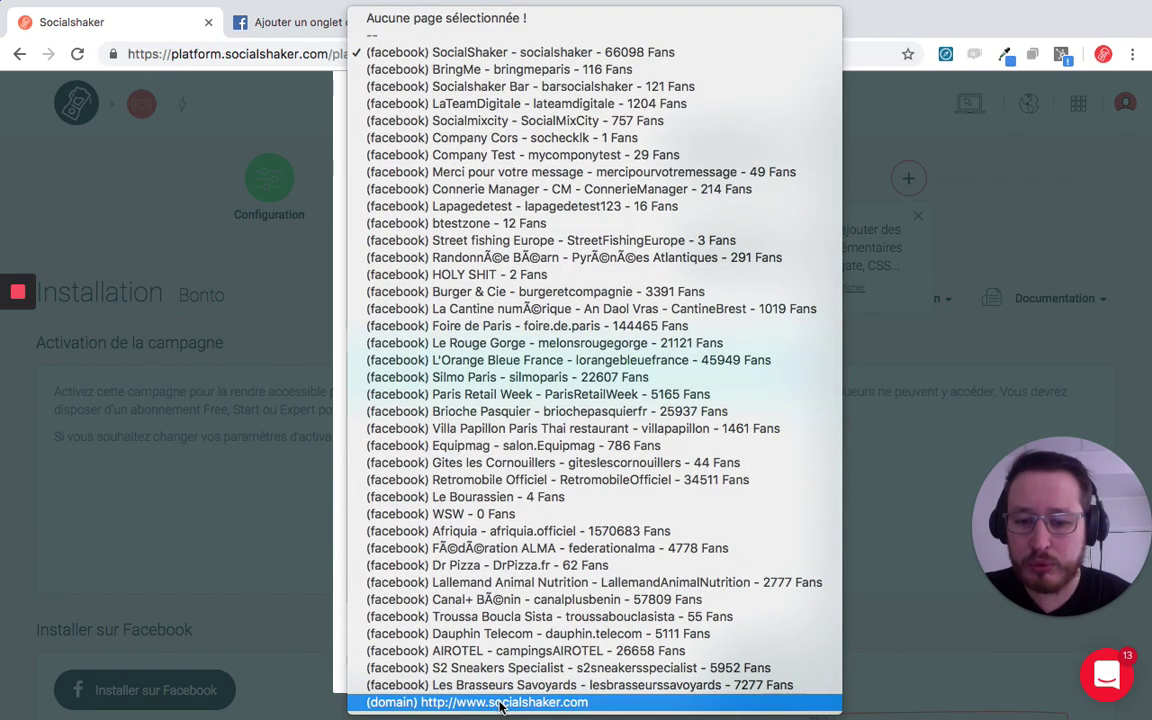
pyautogui.click(550, 701)
pyautogui.click(757, 660)
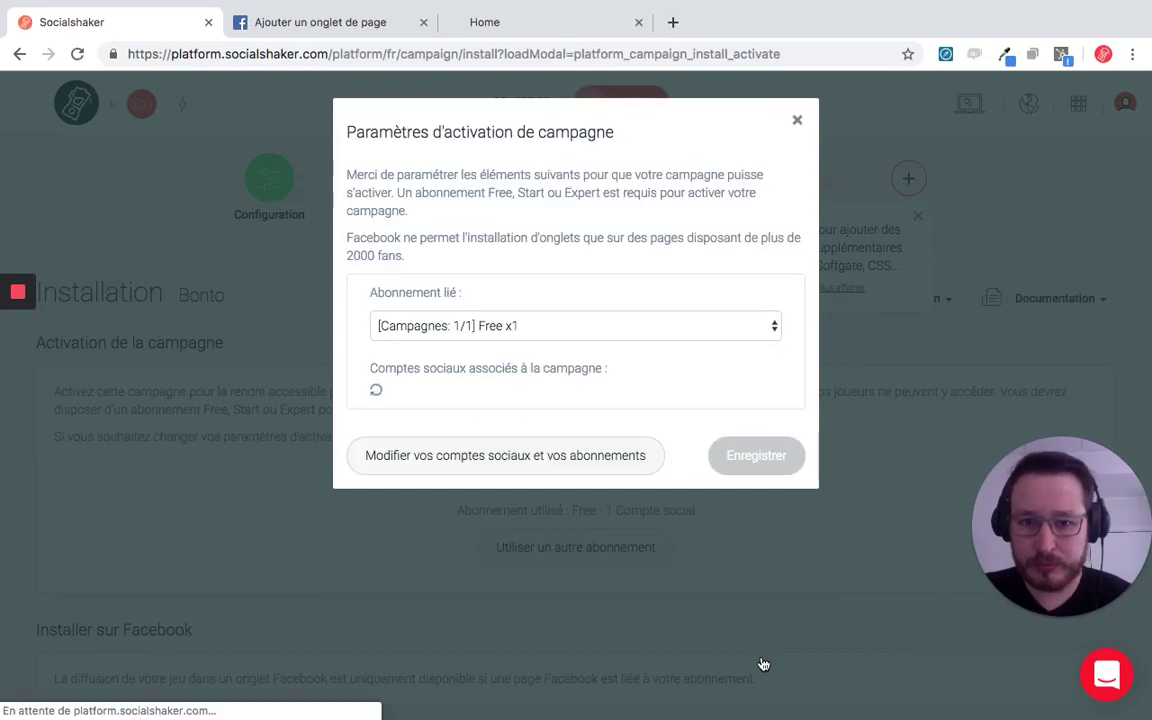
pyautogui.click(375, 596)
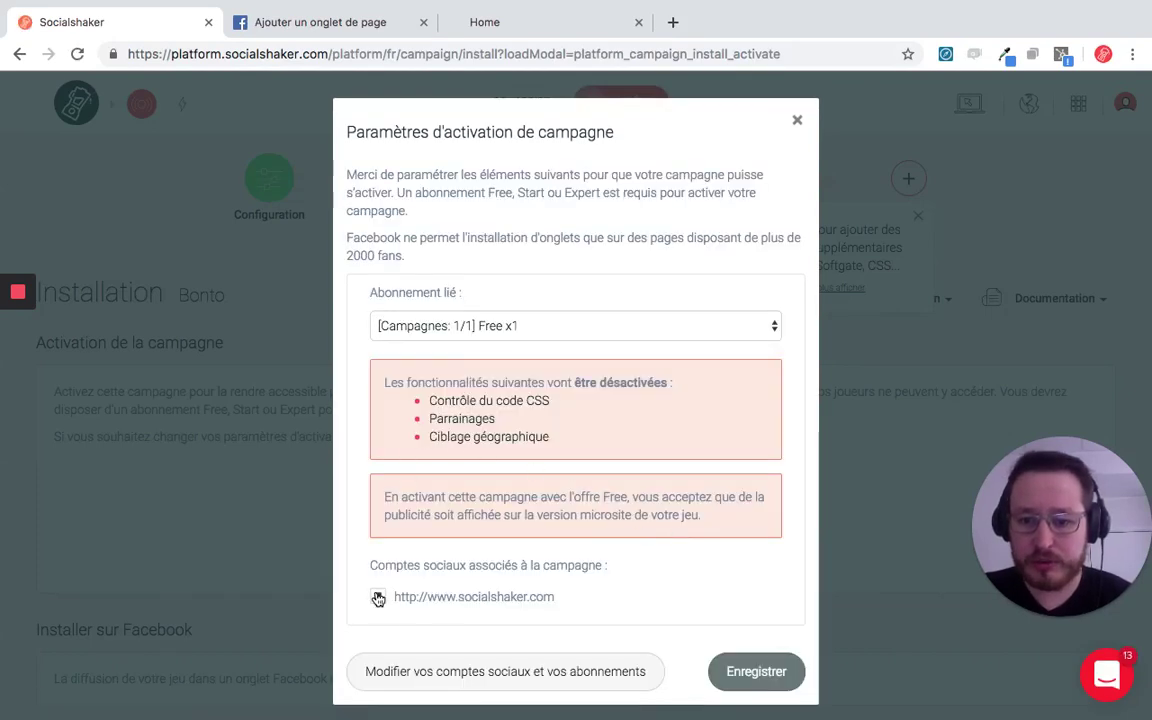
pyautogui.click(761, 688)
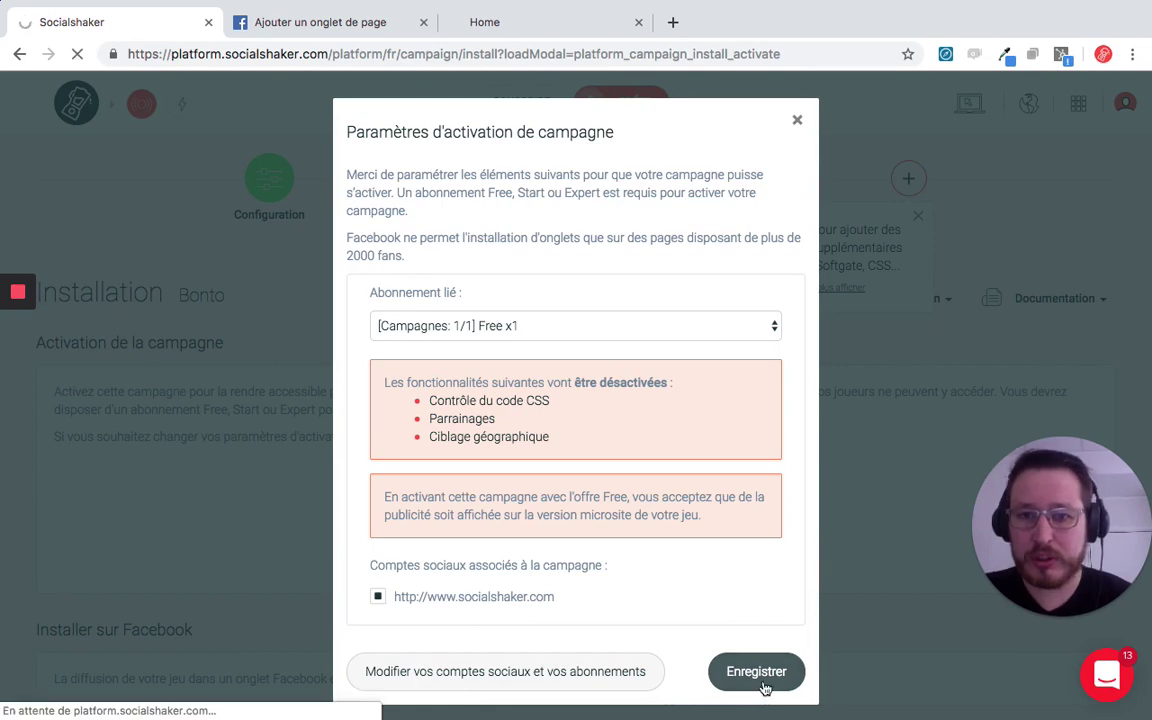
# Examine the Facebook, microsite and iframe distribution options offered for the campaign linked to the domain
pyautogui.scroll(-5, 689, 450)
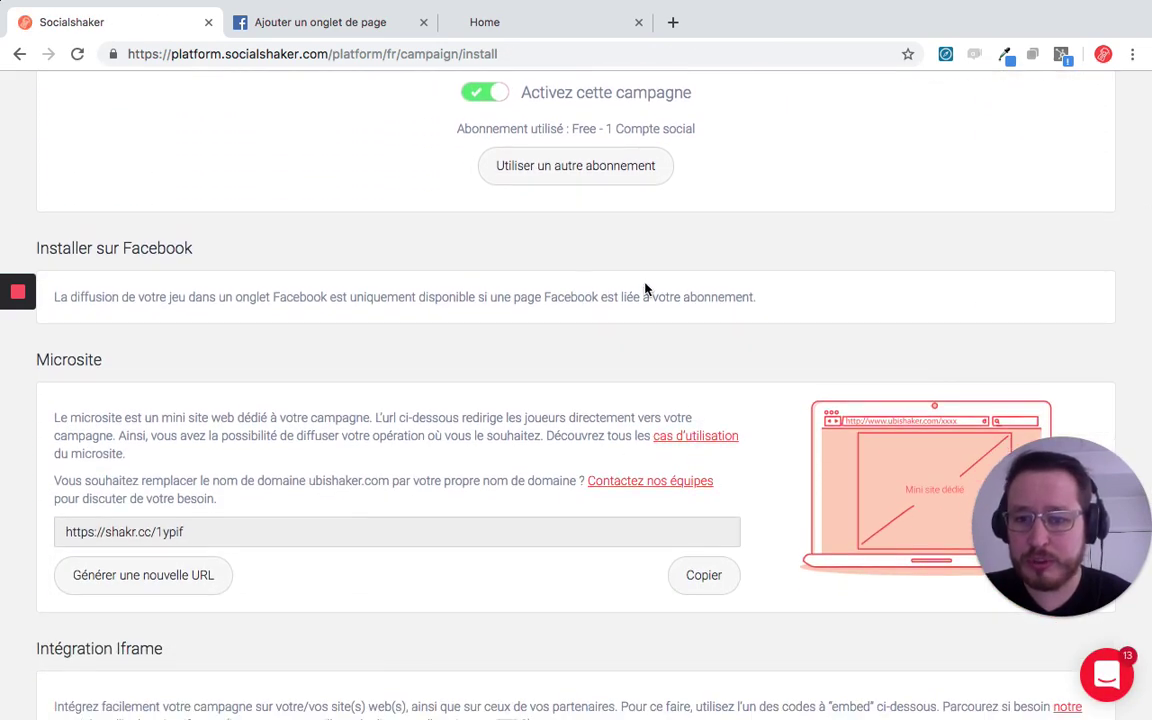
pyautogui.scroll(-3, 643, 290)
pyautogui.scroll(-2, 645, 290)
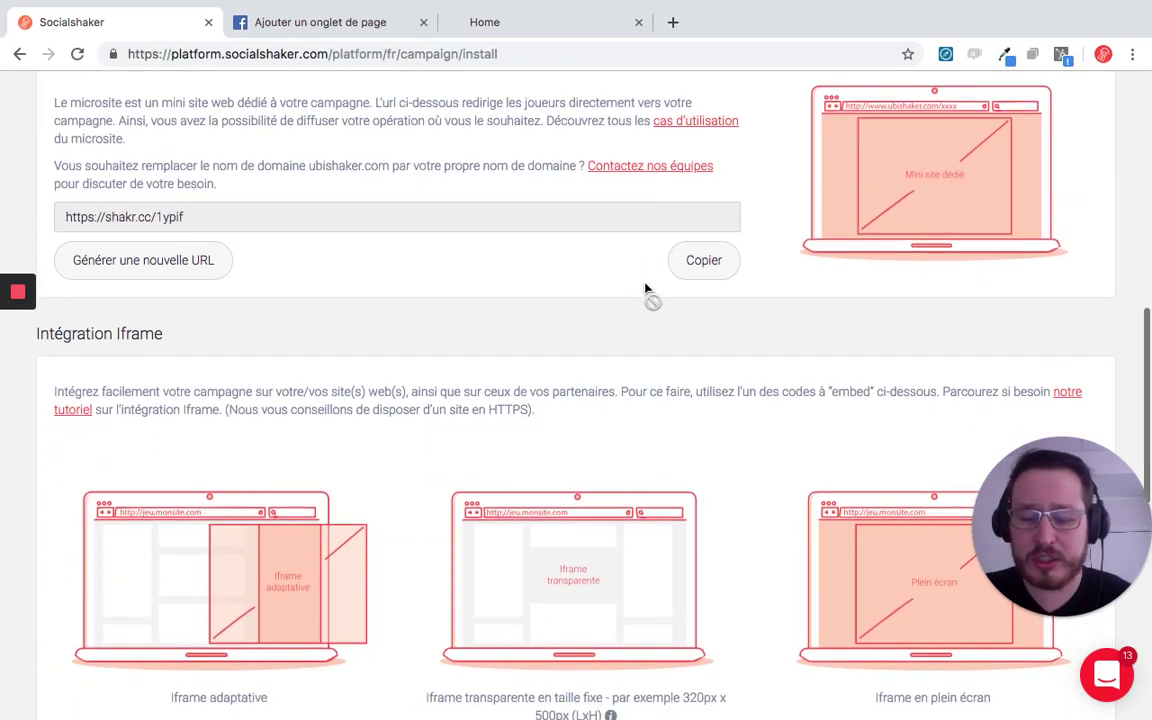
pyautogui.scroll(-2, 629, 645)
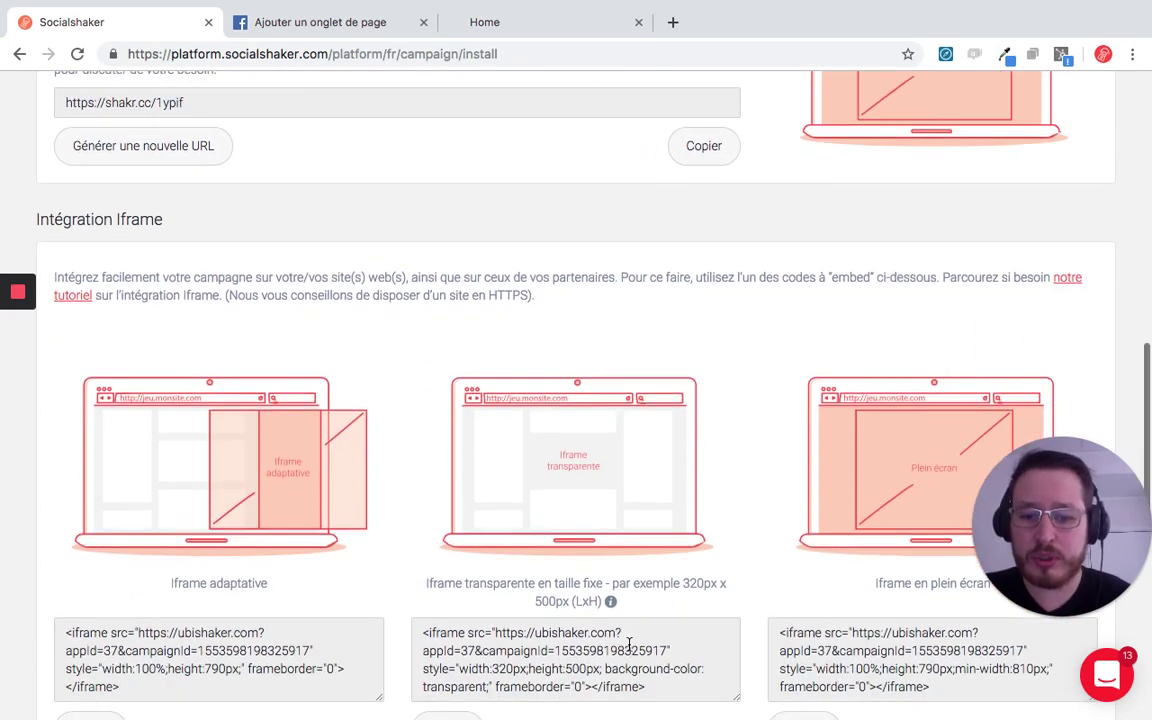
pyautogui.scroll(4, 629, 645)
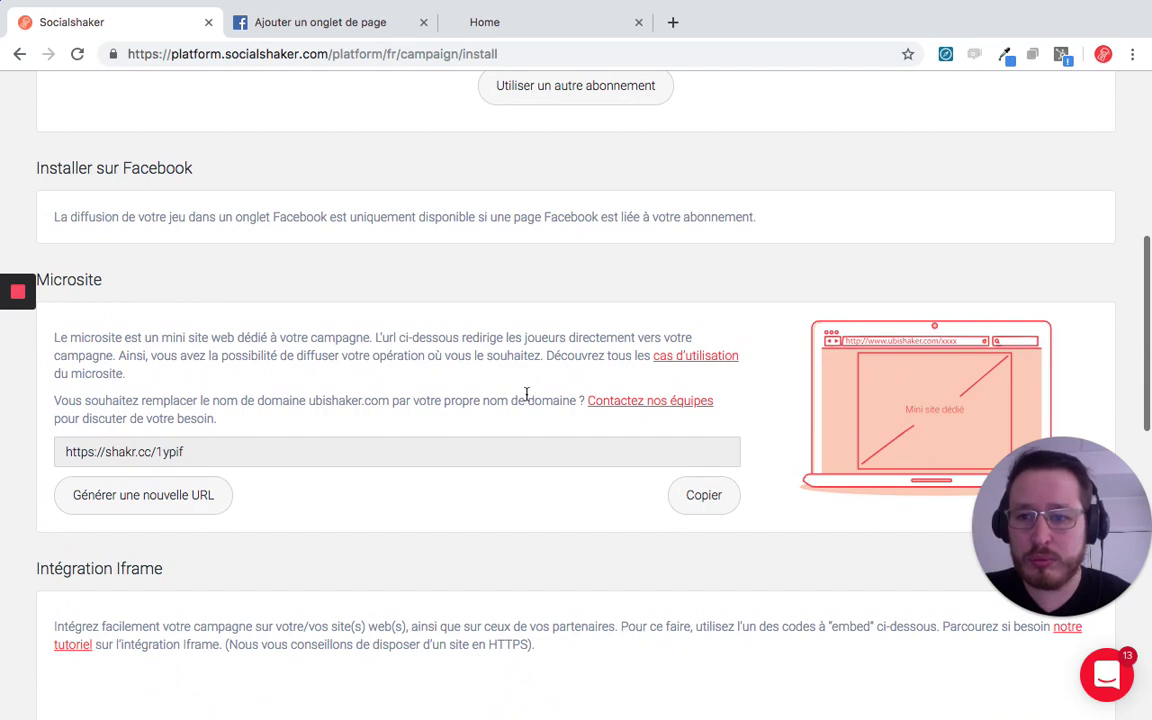
pyautogui.scroll(5, 526, 395)
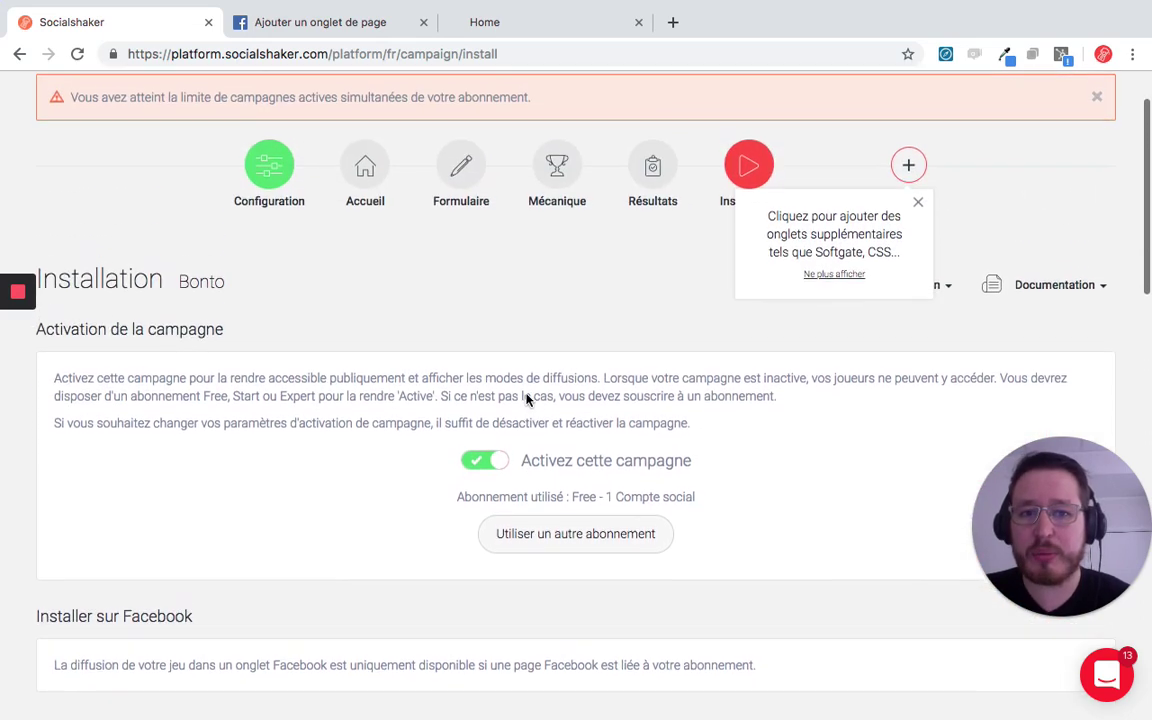
pyautogui.scroll(-1, 527, 396)
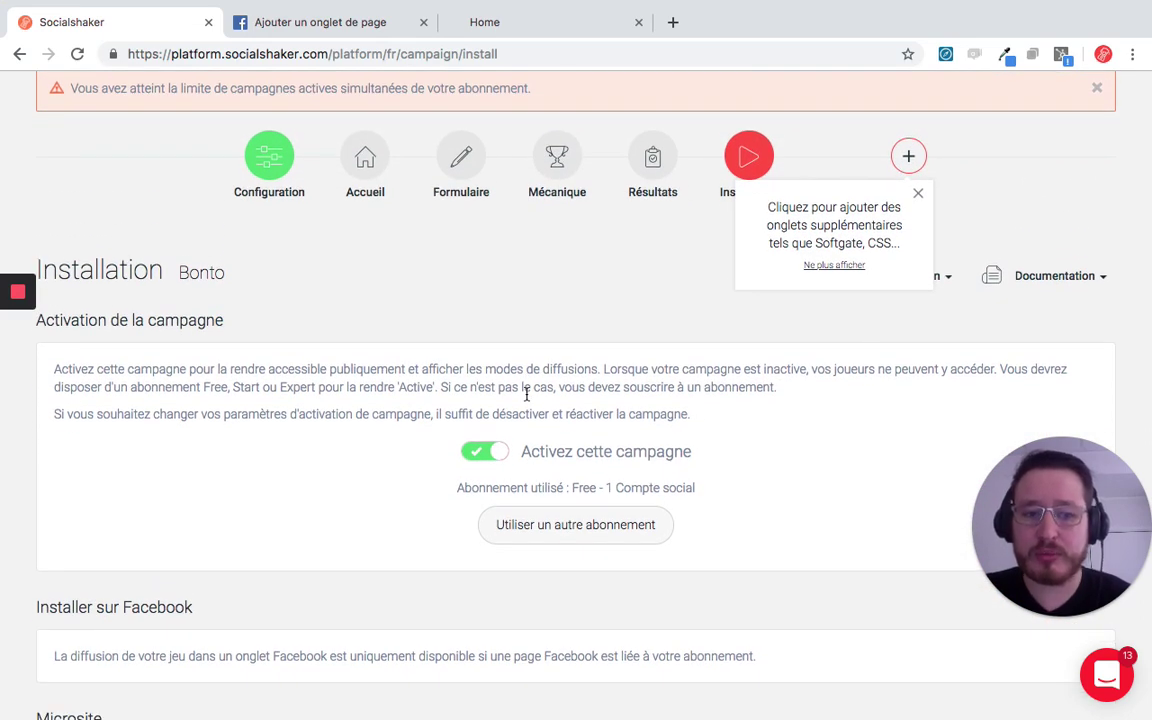